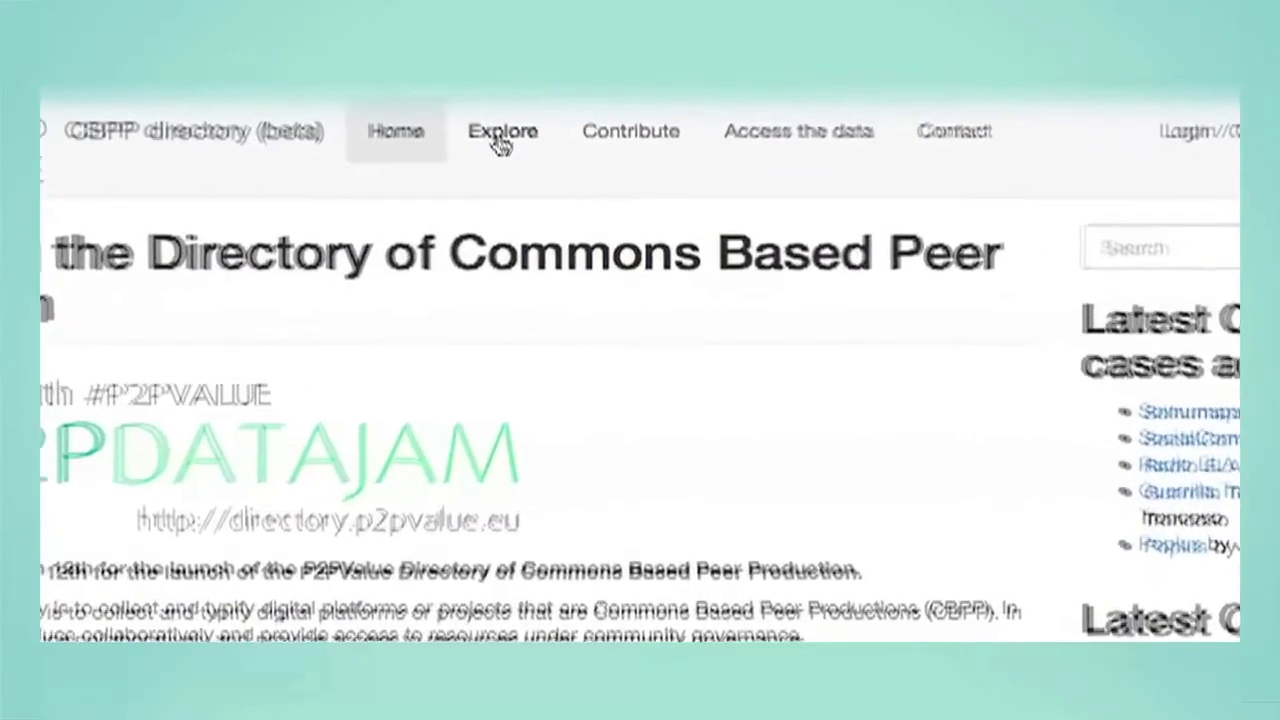
On Explore the data, review the Type of activity, collaboration type and Software platform license filter choices
left_click(502, 145)
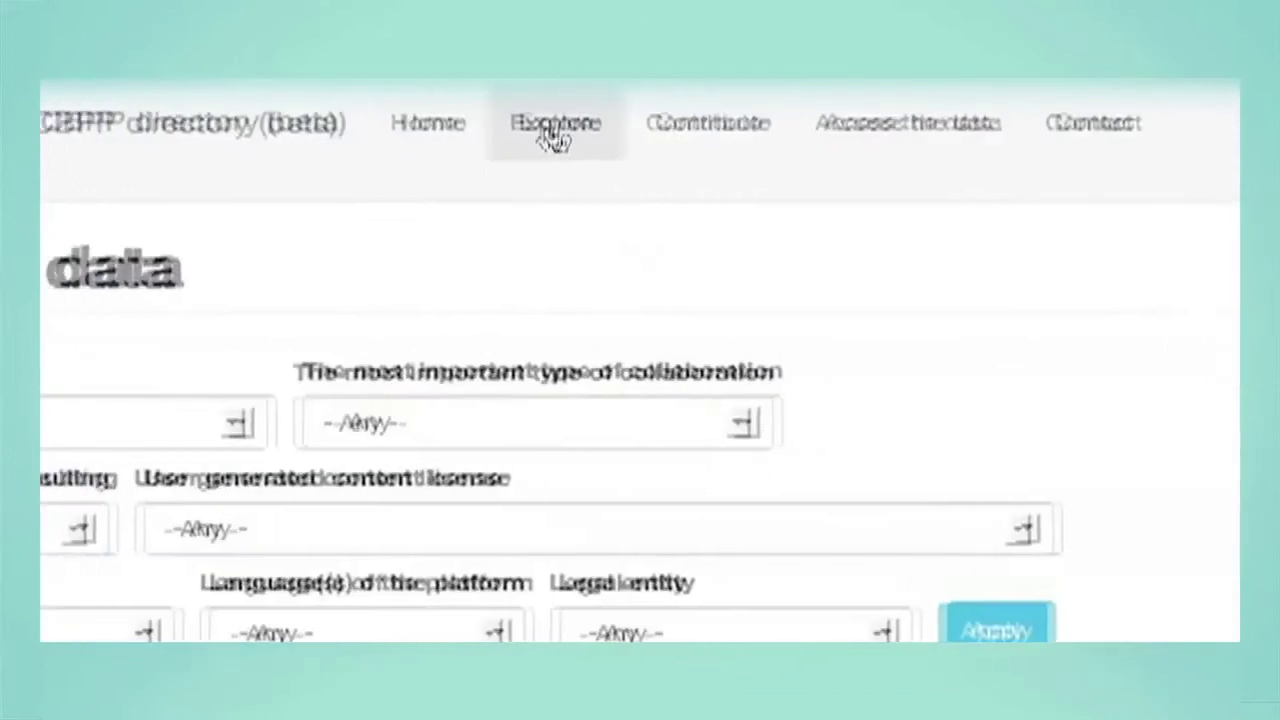
left_click(595, 400)
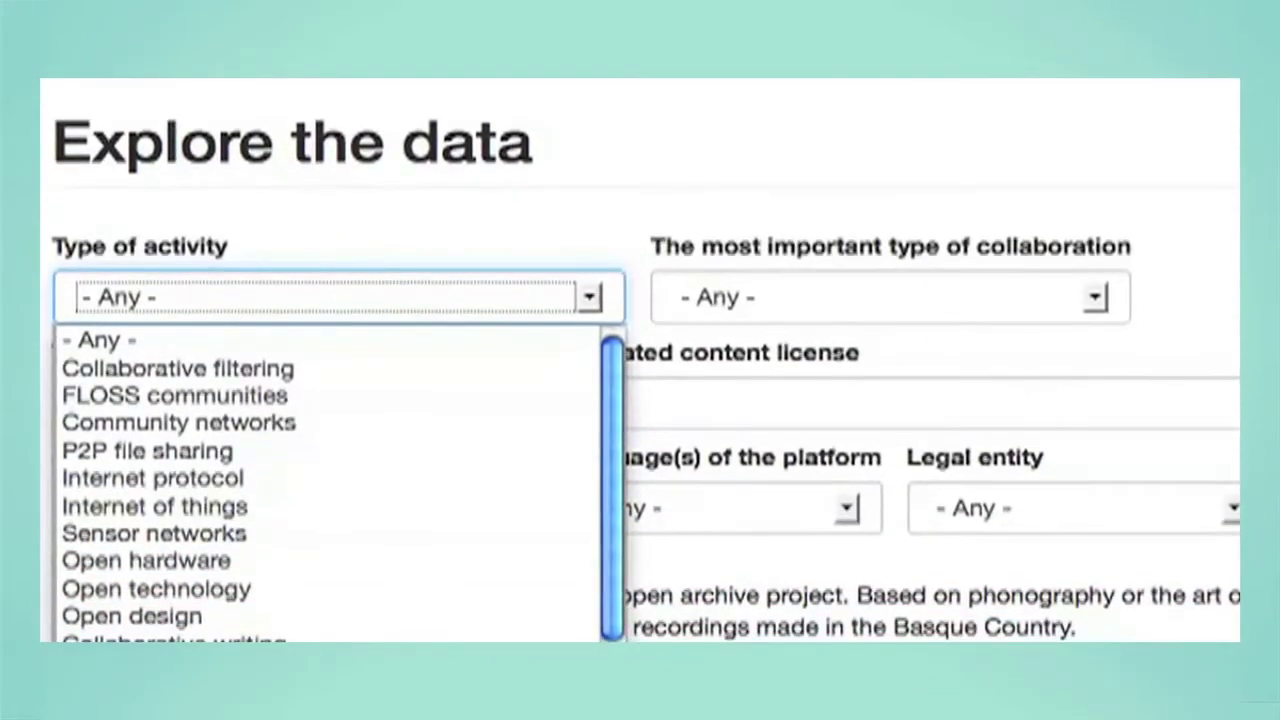
left_click(587, 298)
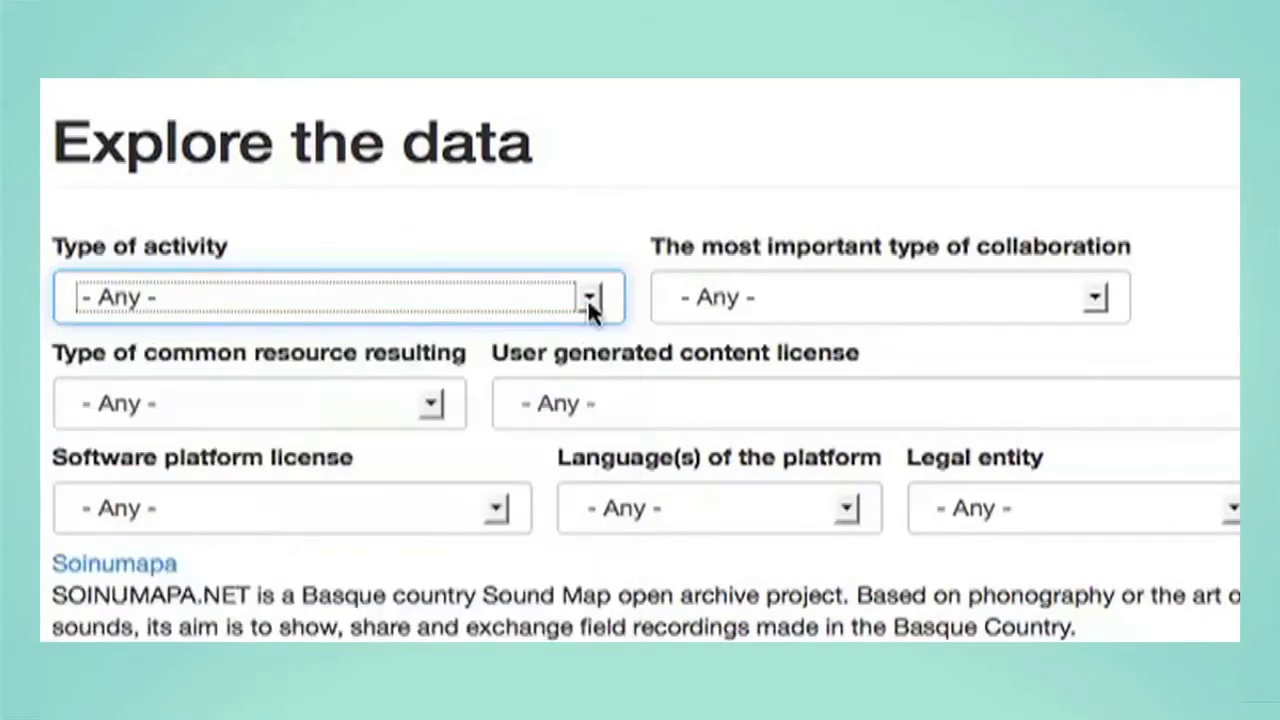
left_click(1103, 296)
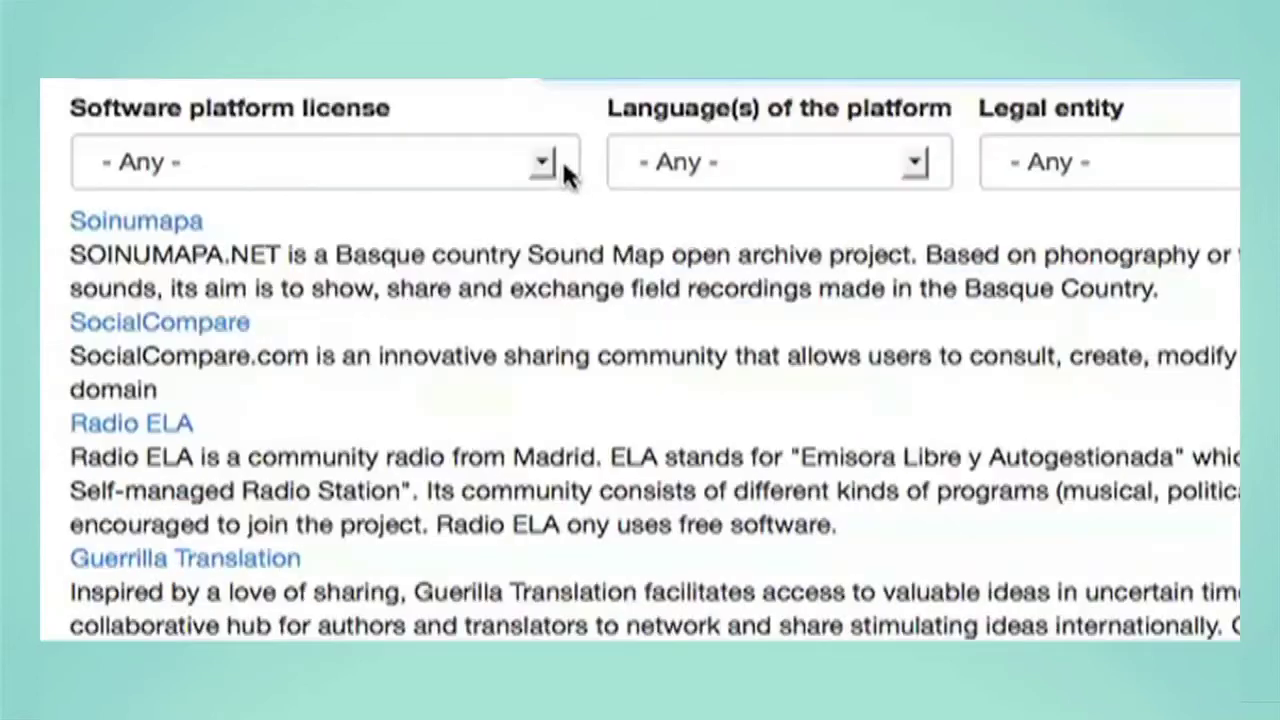
left_click(542, 164)
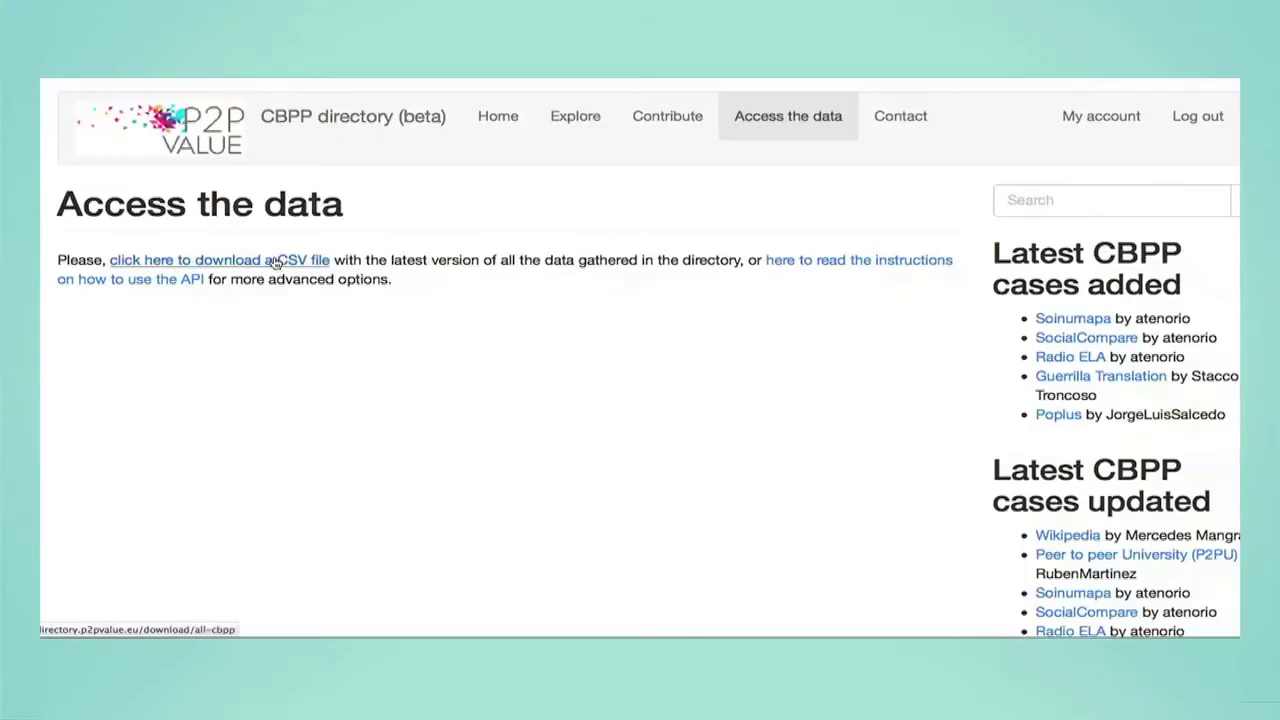
Download all directory data as a CSV file and return to the previous page
left_click(277, 262)
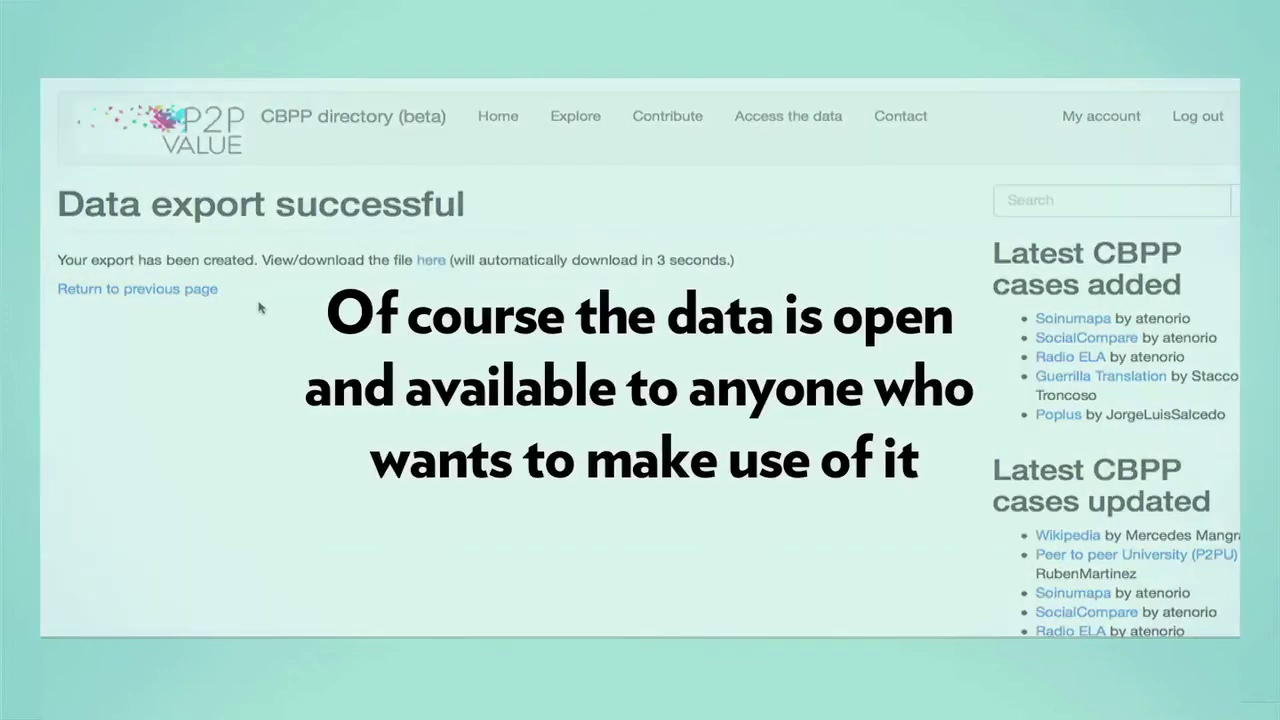
left_click(205, 290)
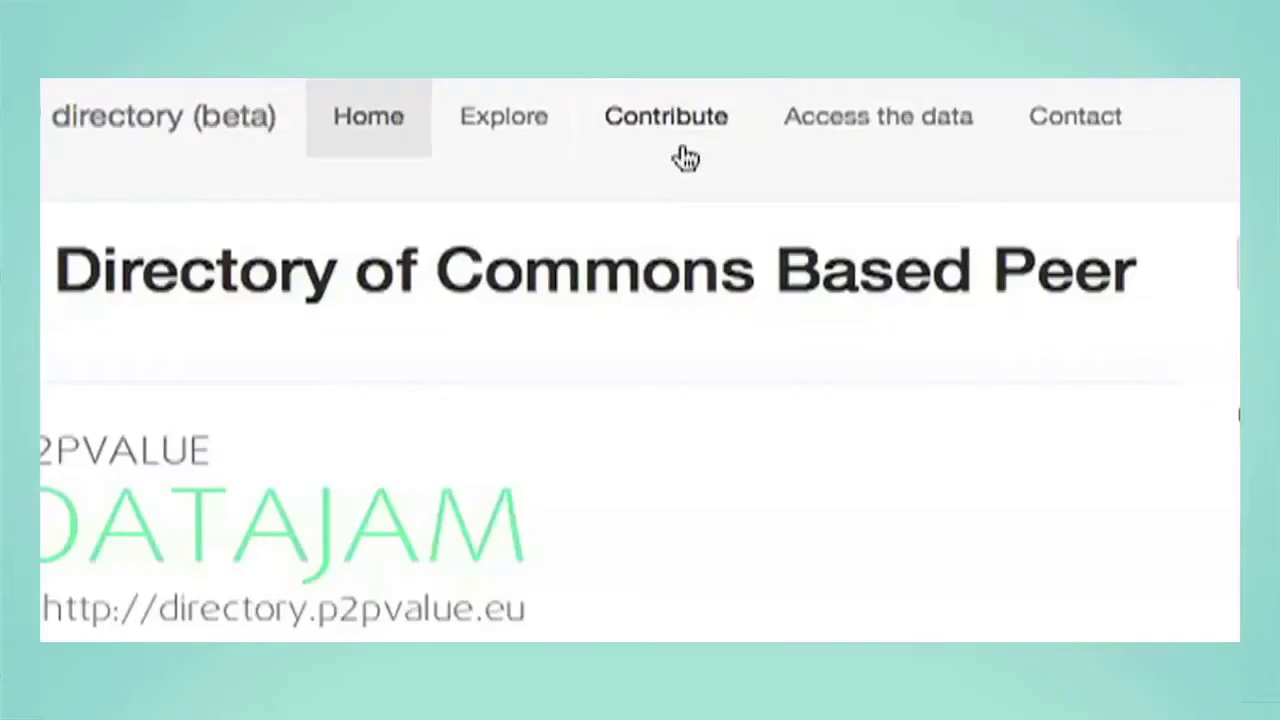
From the Contribute page, log in with the account's username and password
left_click(686, 158)
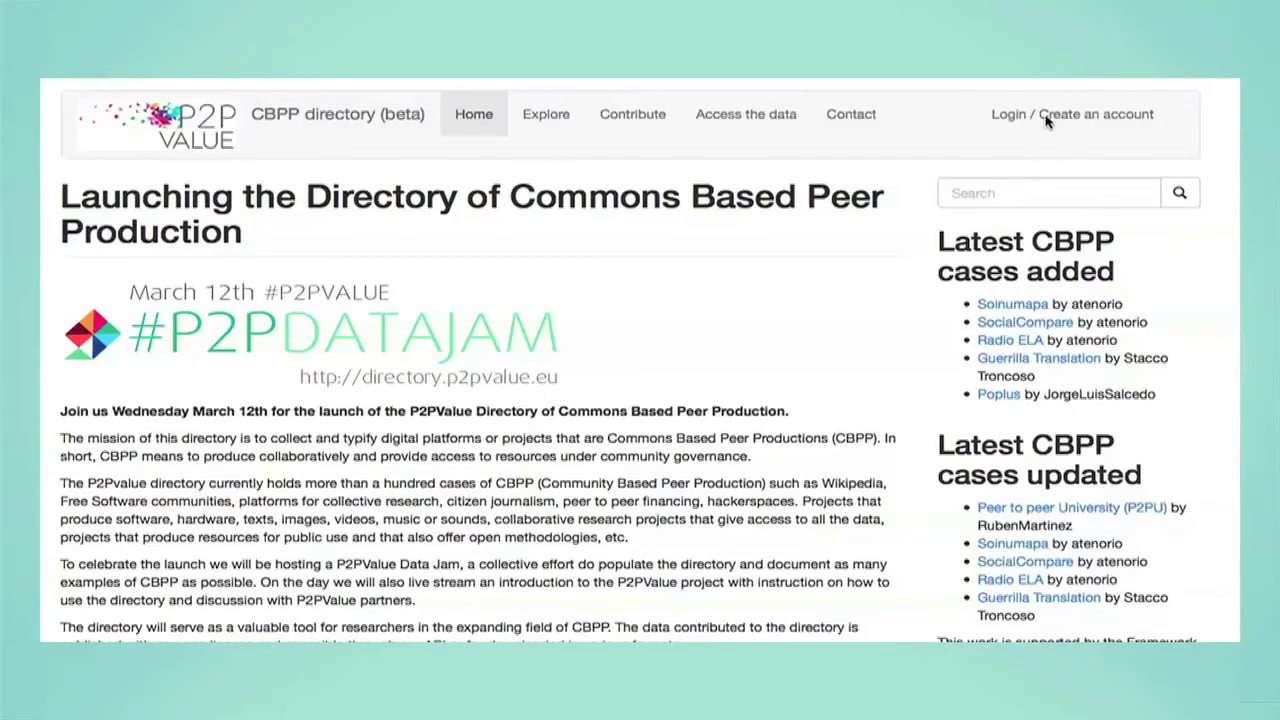
left_click(1049, 116)
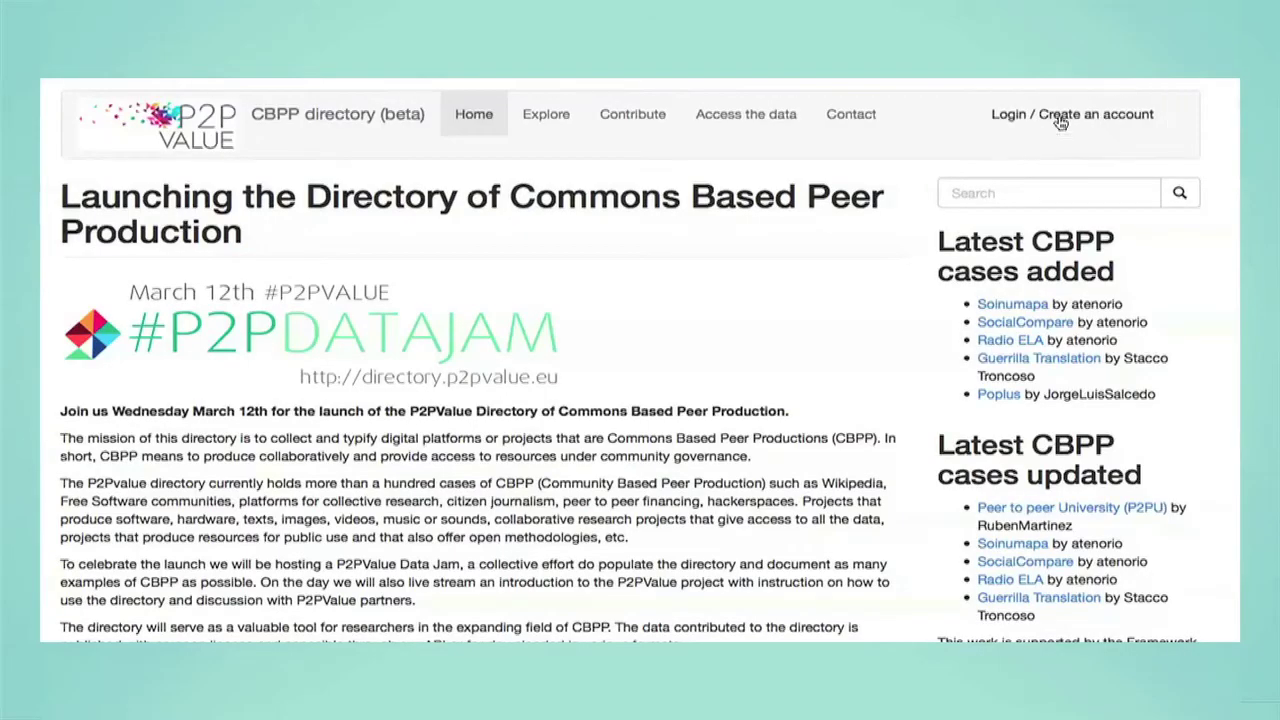
left_click(104, 325)
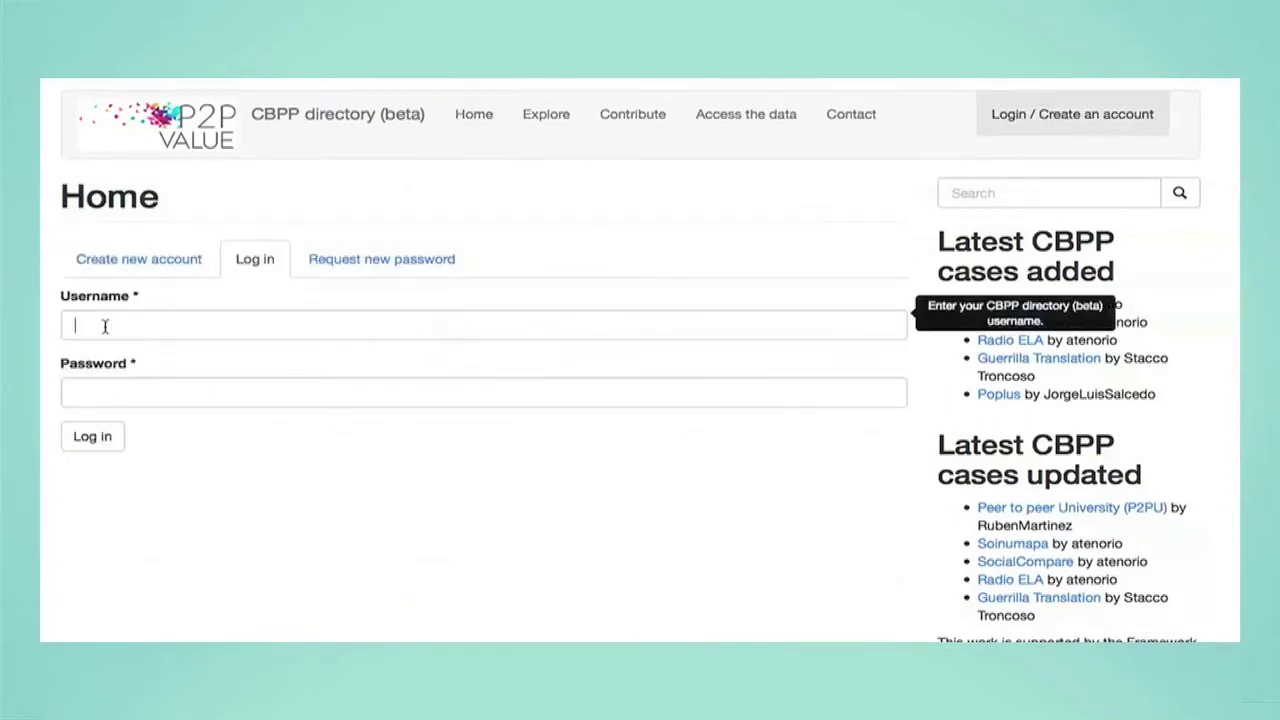
type("Commons")
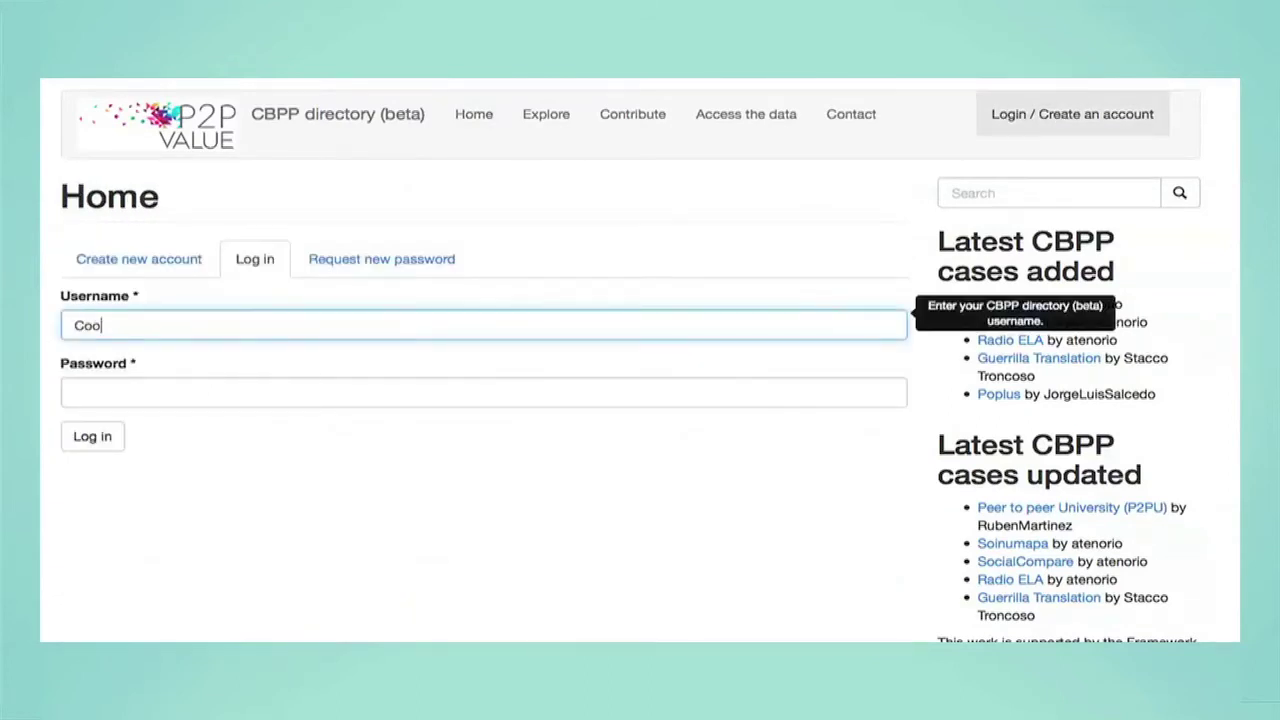
type("User")
left_click(99, 398)
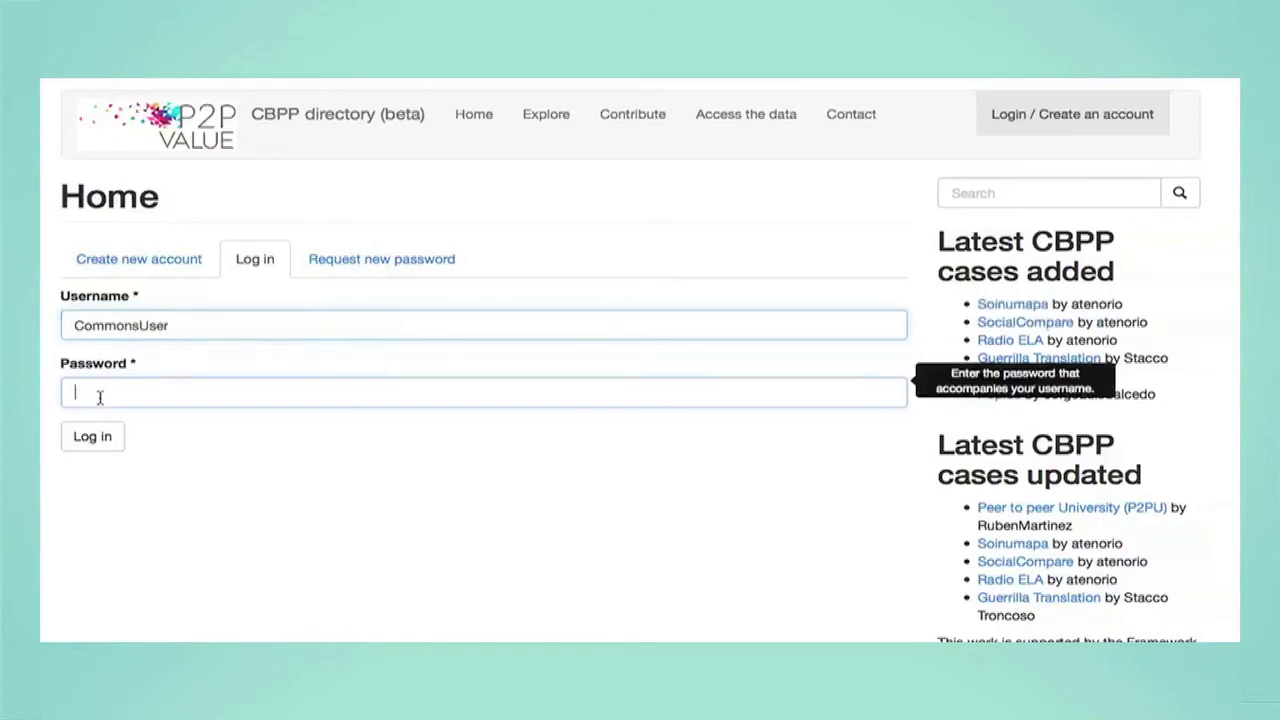
type("•••••")
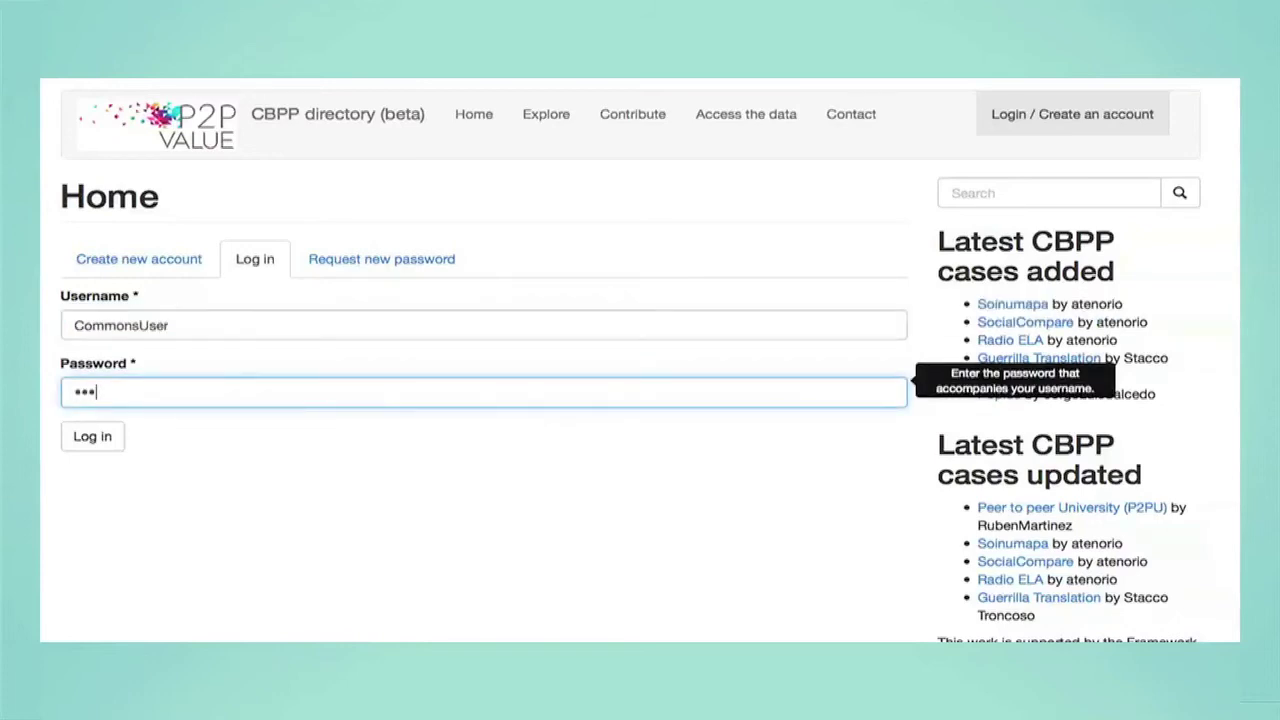
left_click(97, 438)
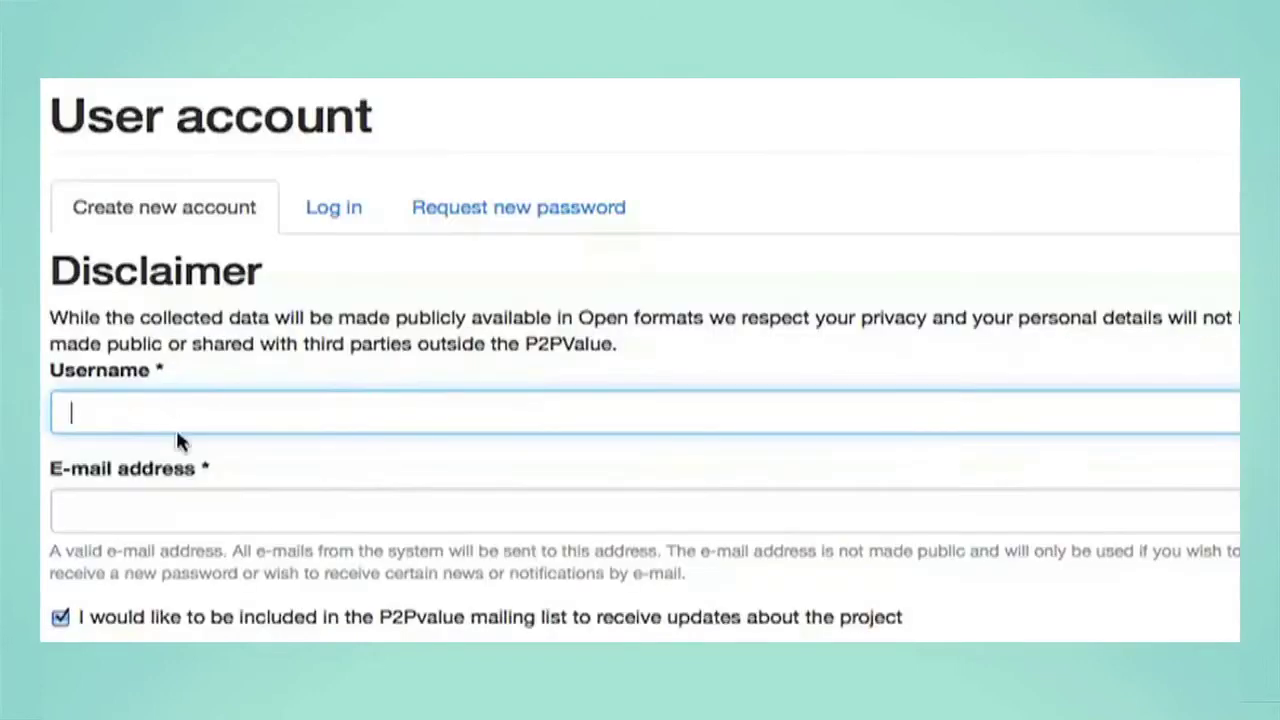
Put the cursor in the E-mail address field of the Create new account form
left_click(154, 512)
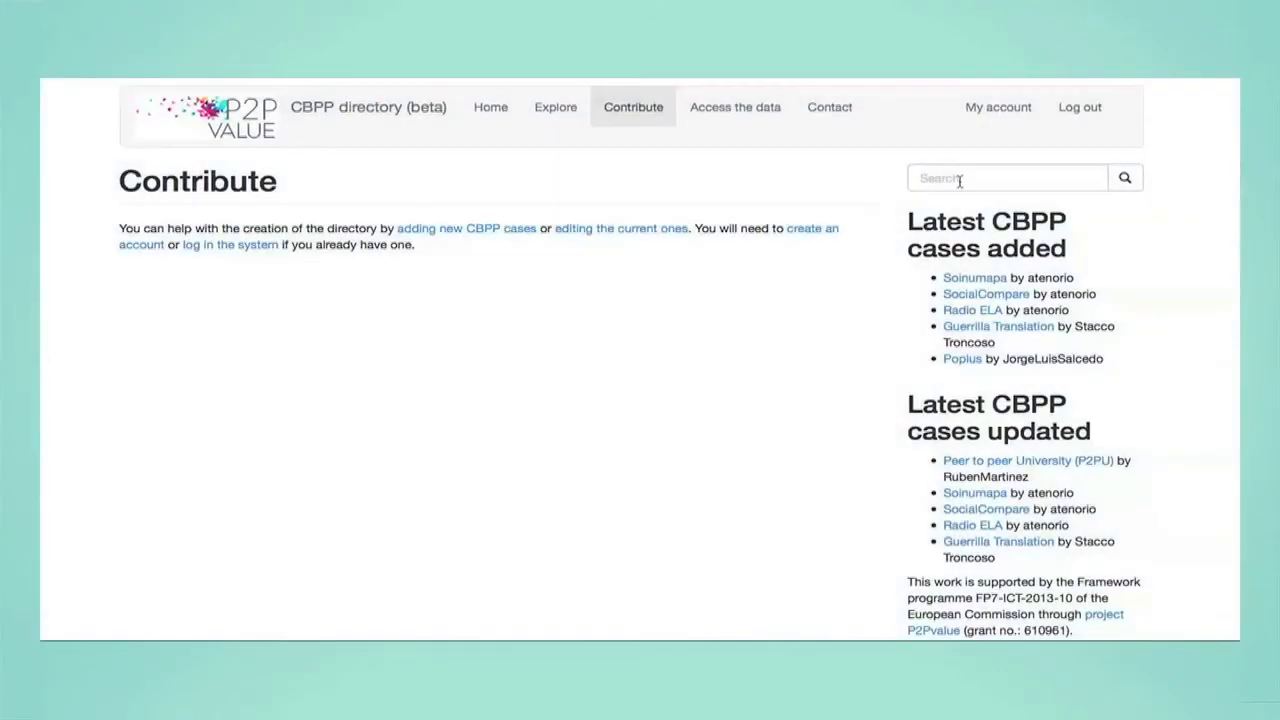
left_click(954, 180)
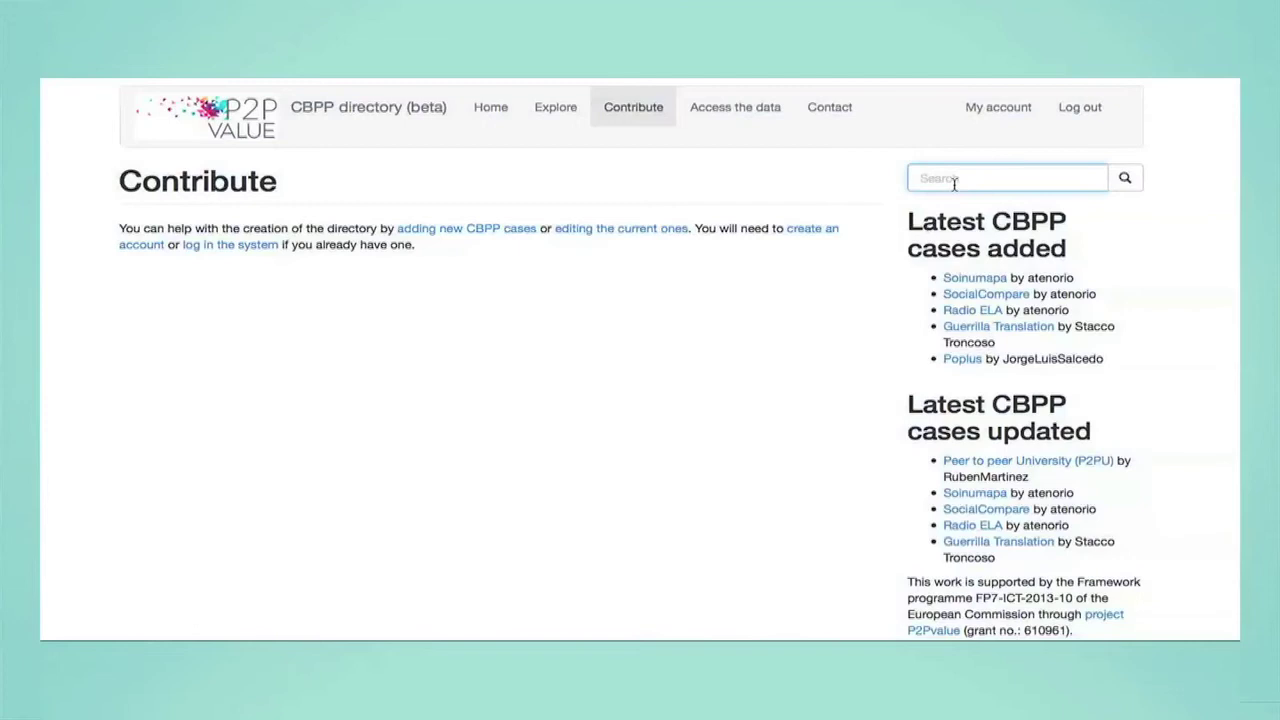
type("Freesound.")
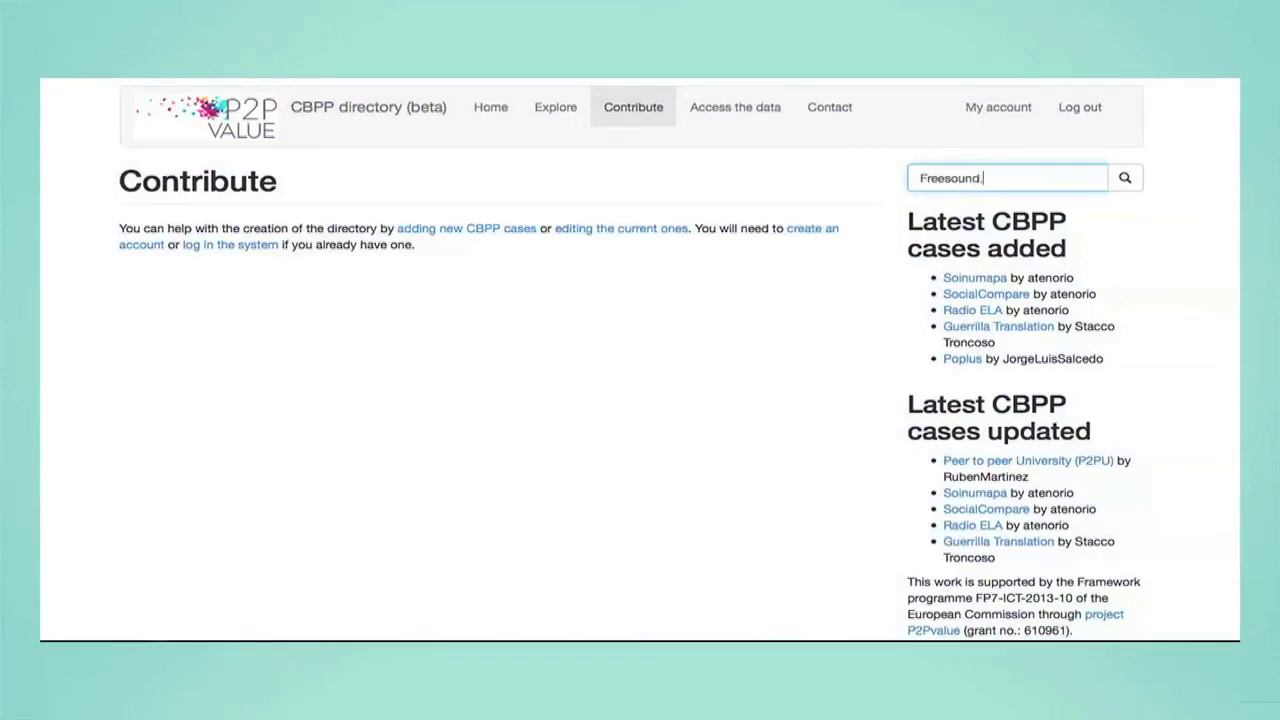
type("org")
left_click(1117, 181)
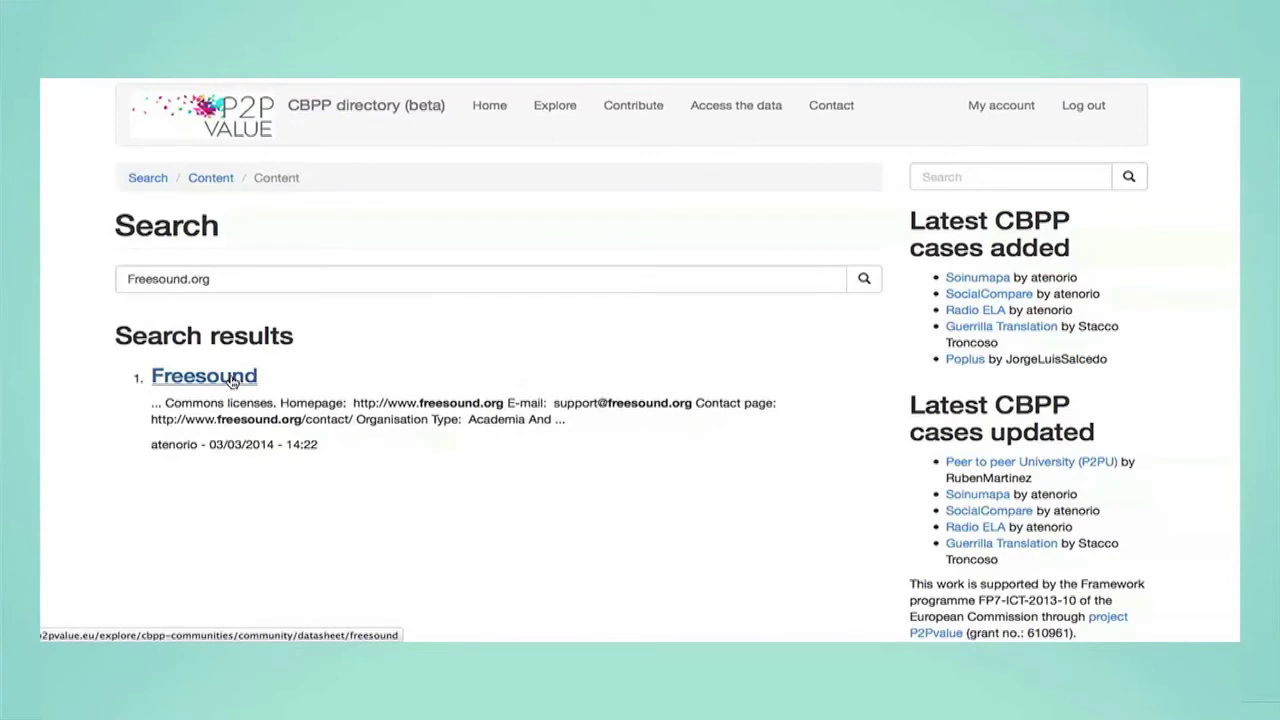
left_click(633, 107)
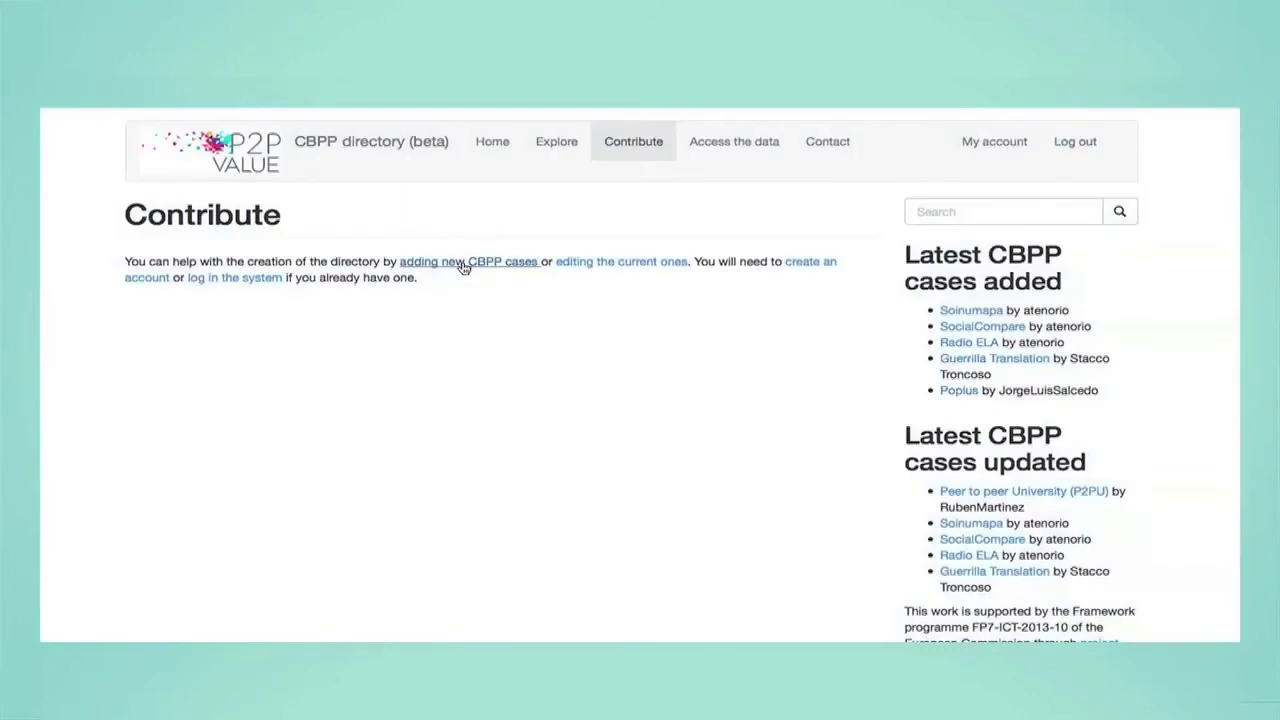
left_click(463, 266)
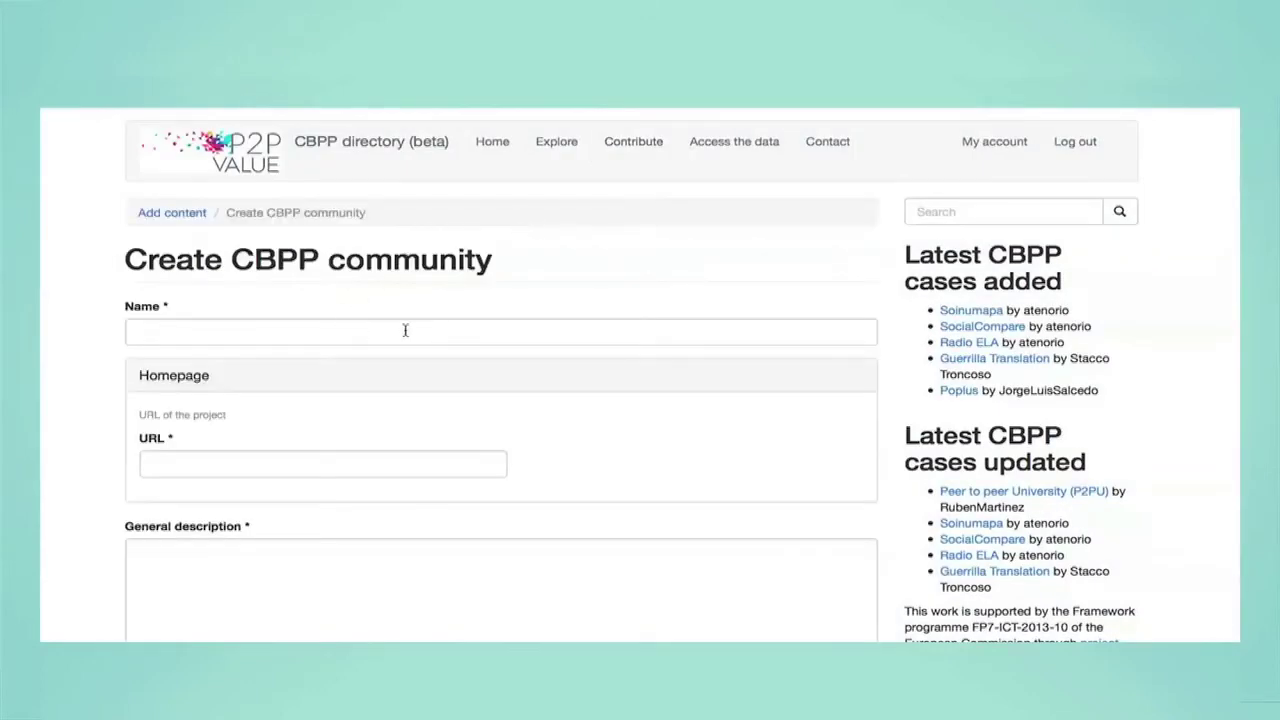
left_click(505, 343)
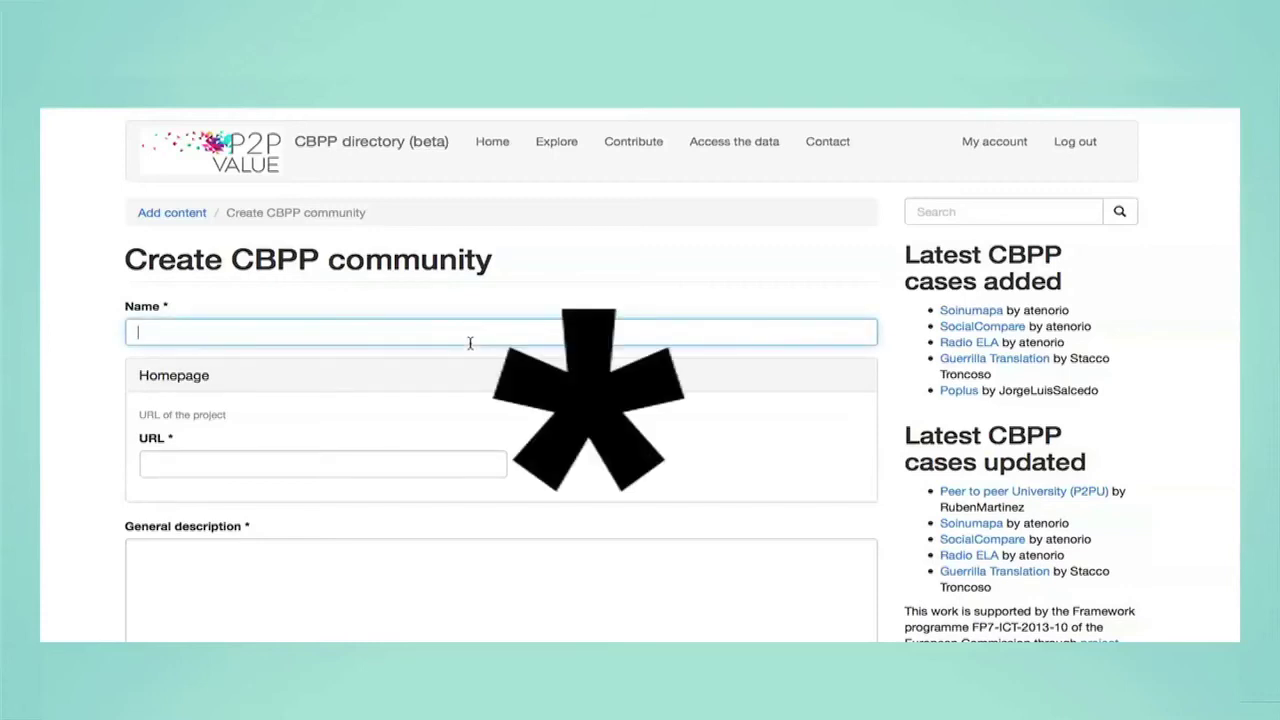
type("Wikipedia")
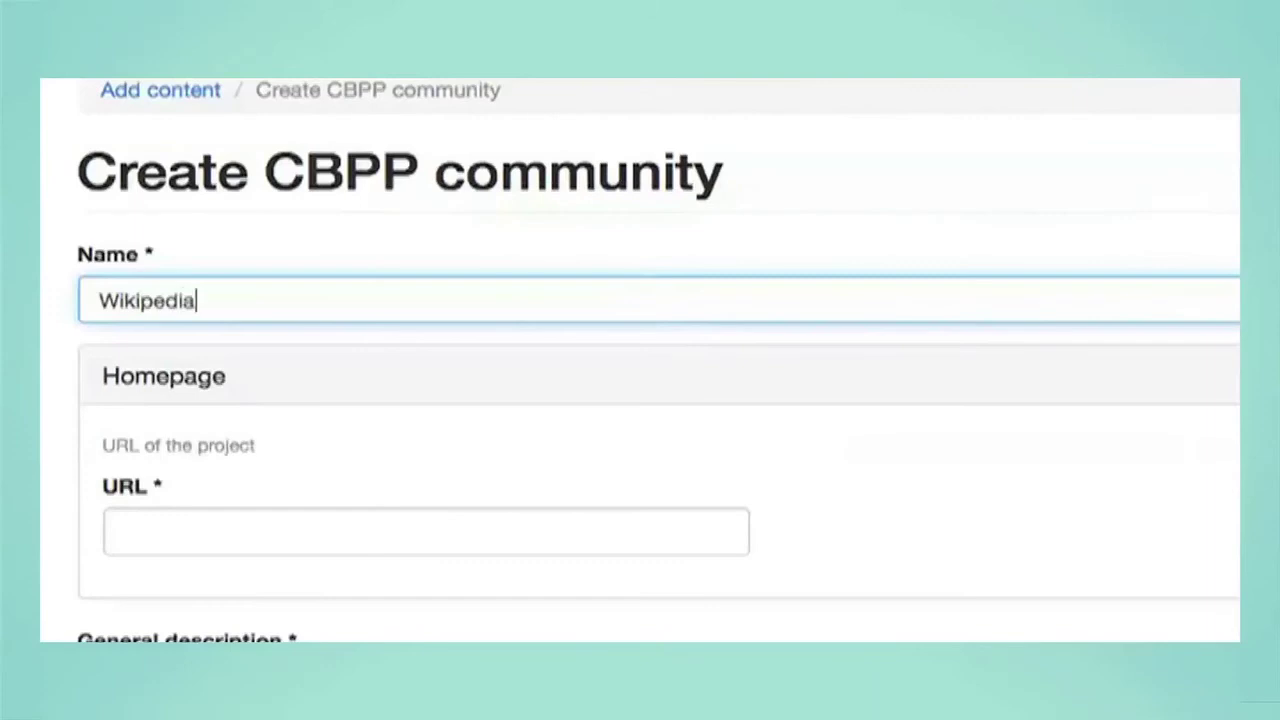
left_click(589, 374)
left_click(377, 545)
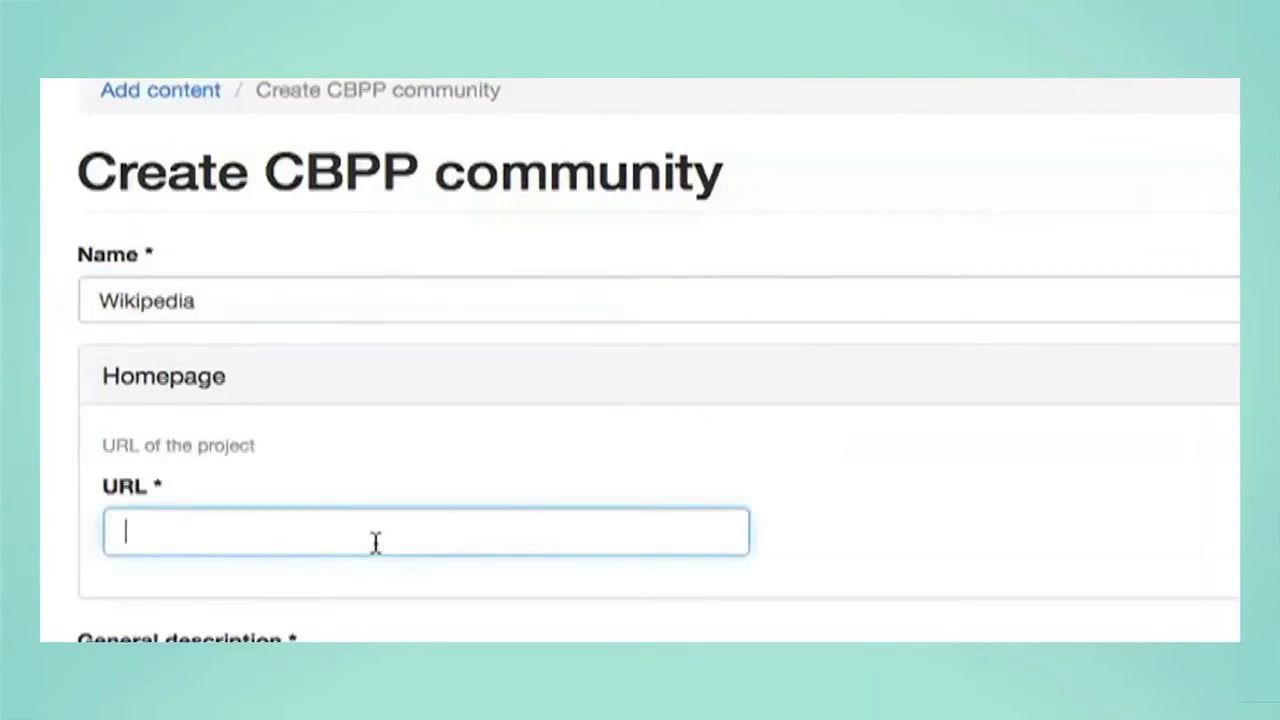
type("http:")
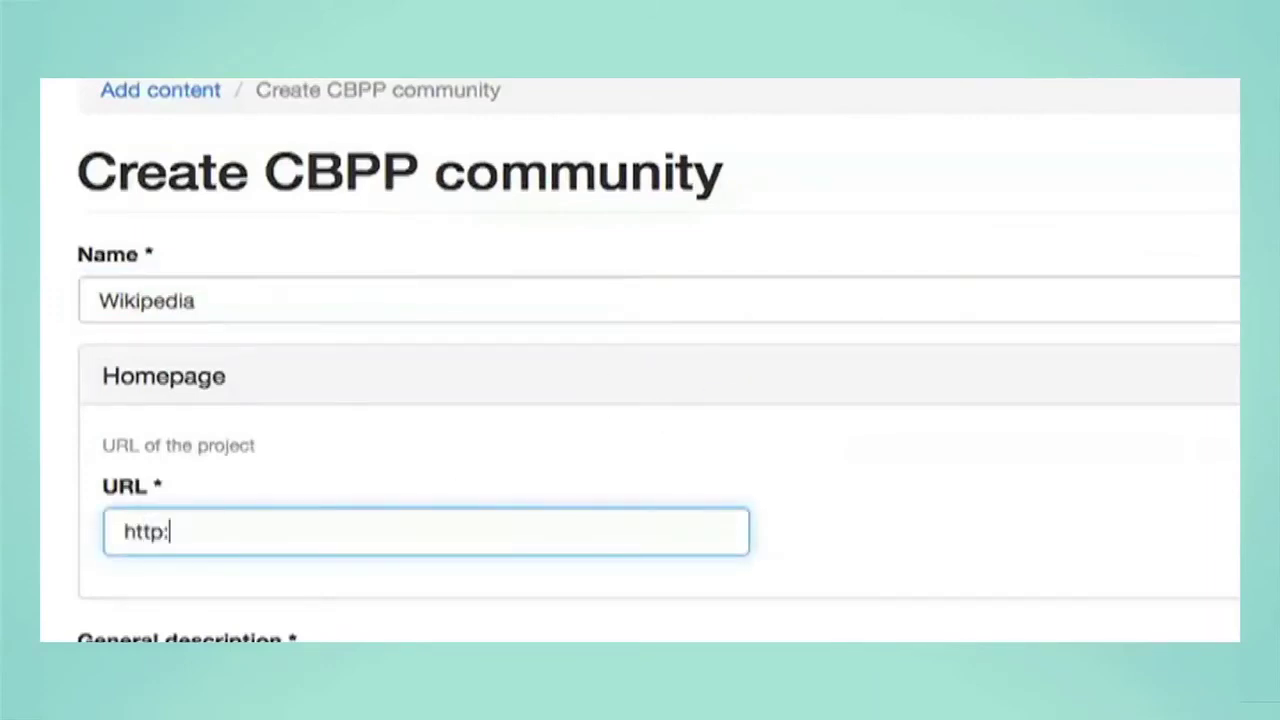
type("//")
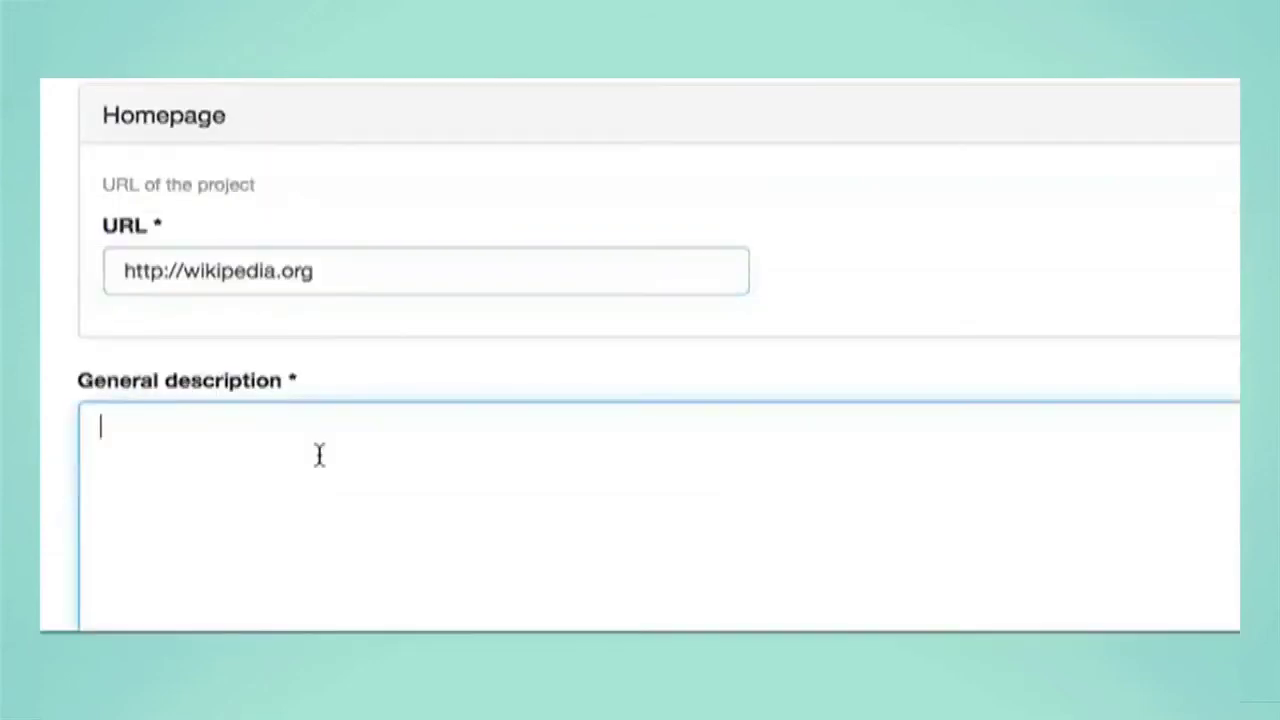
Begin the description 'Wikipedia is a collabor…', set type Grass Roots Organization Or Community Network, and pick a country
type("Wikipedia i")
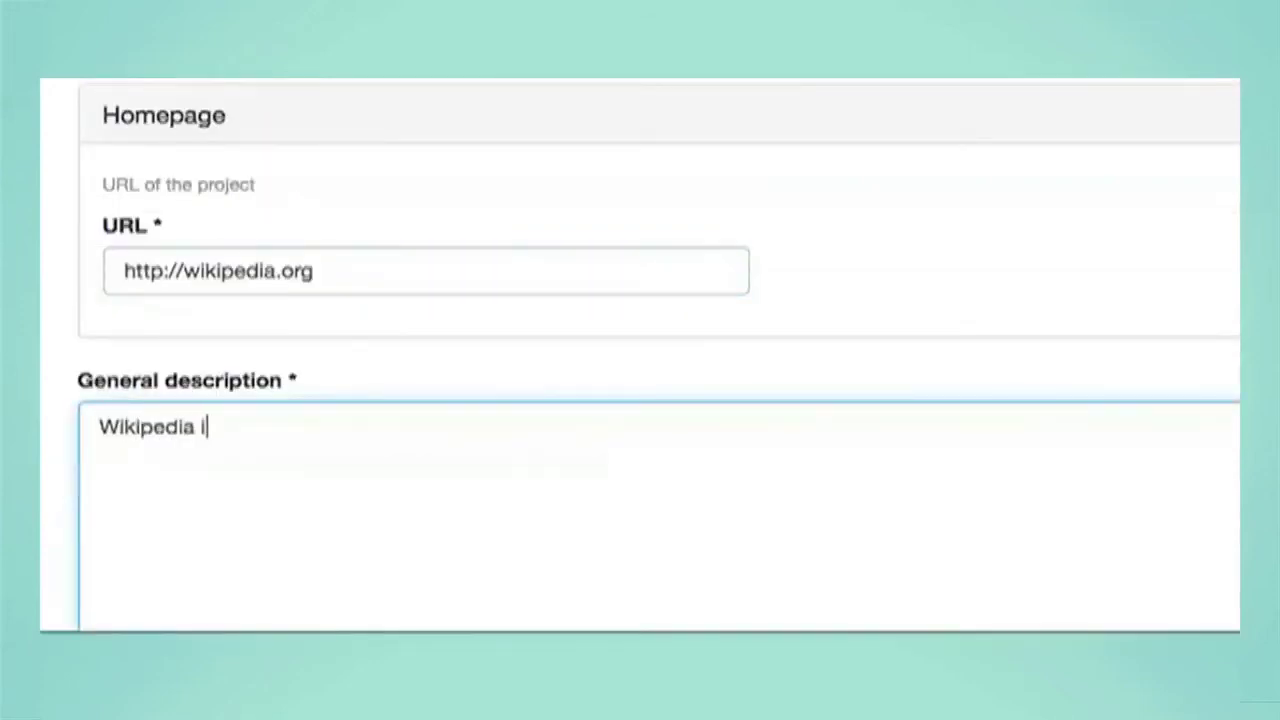
type("s a collabor")
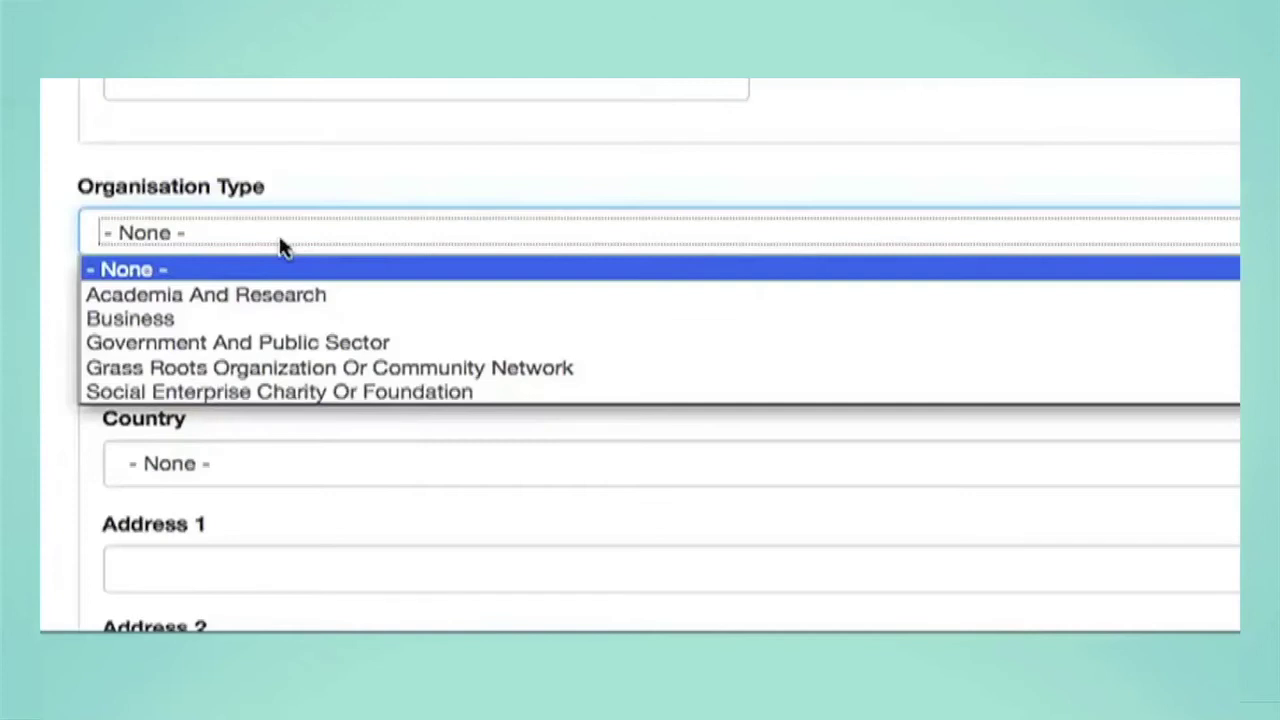
left_click(278, 368)
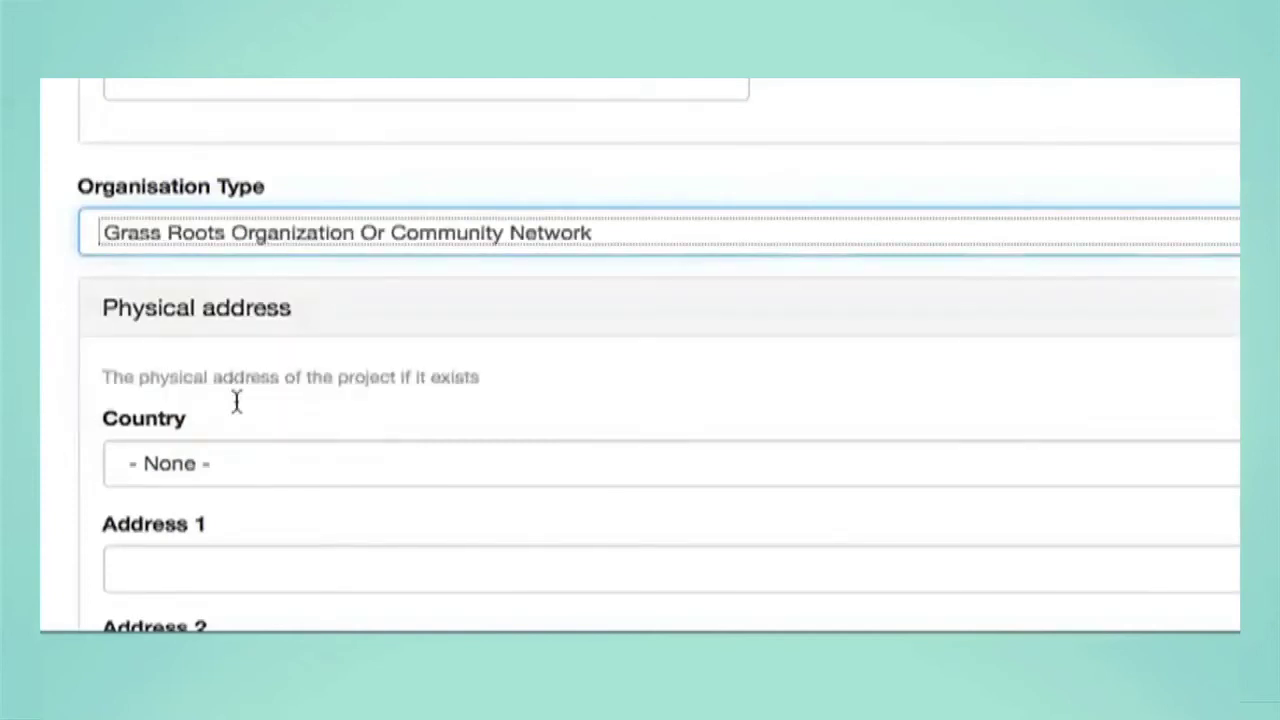
scroll(234, 400, "down", 3)
left_click(274, 214)
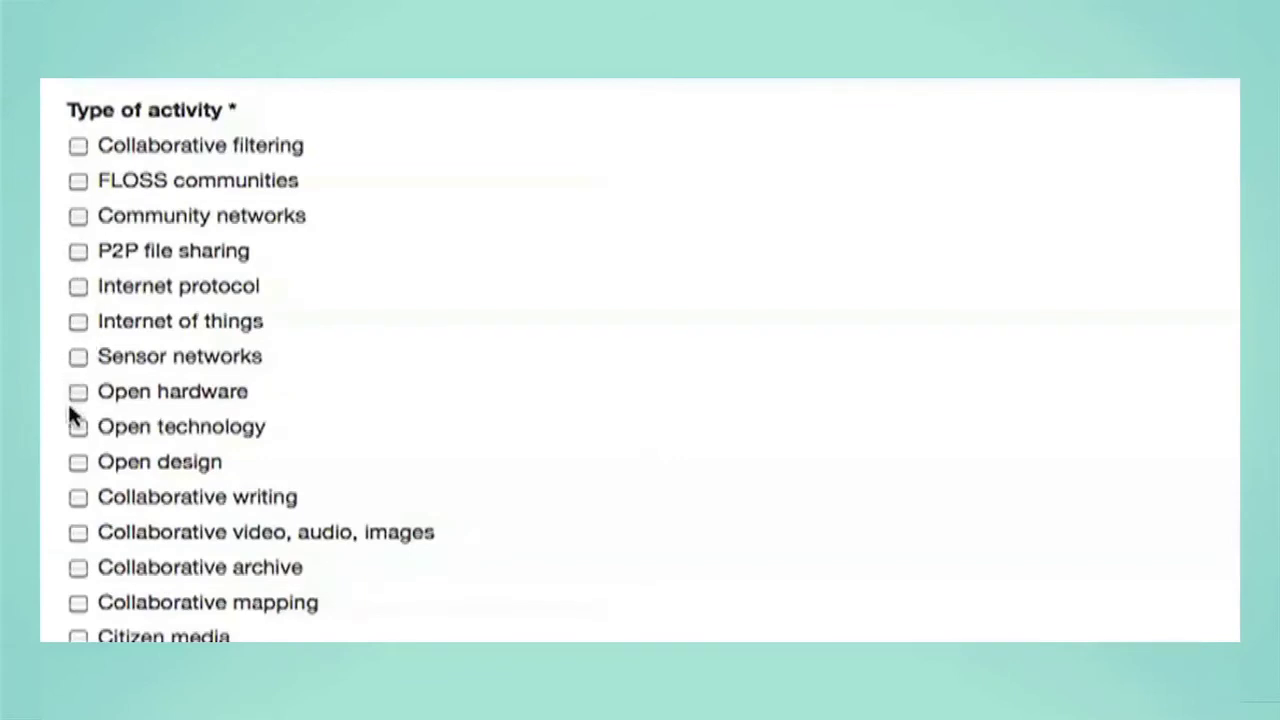
Tick Collaborative writing as Wikipedia's type of activity
left_click(78, 497)
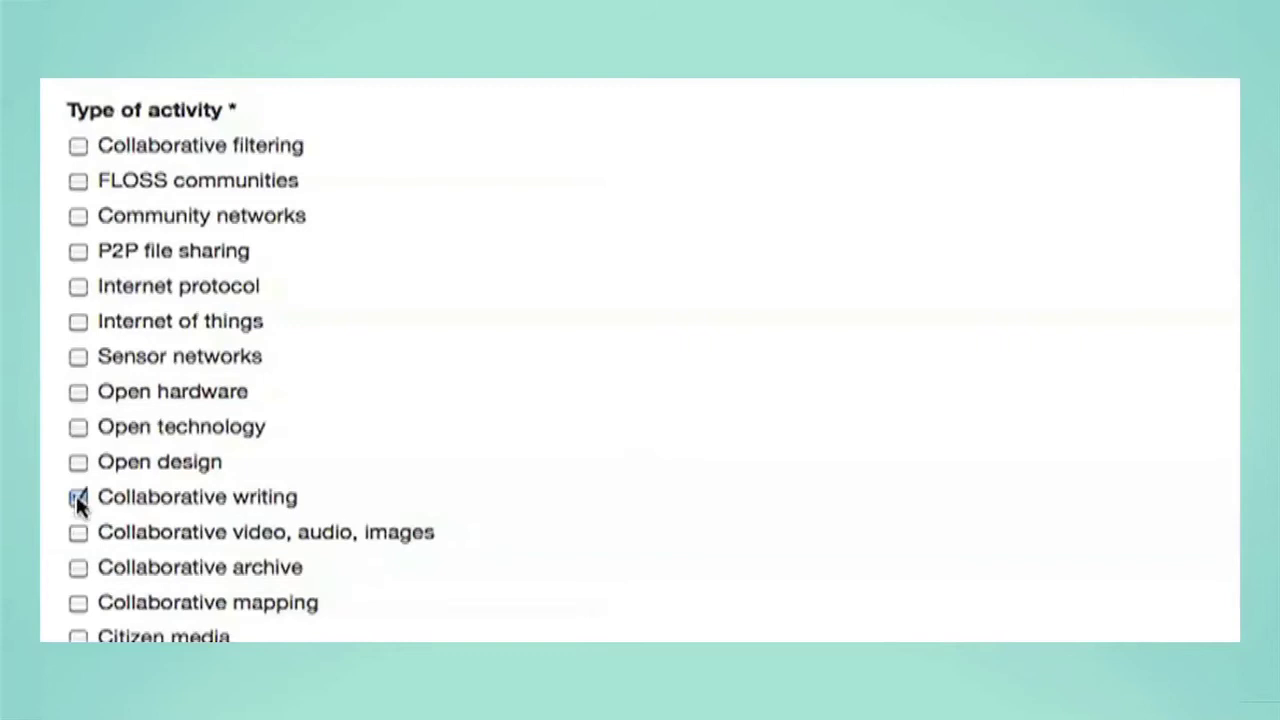
scroll(640, 360, "down", 3)
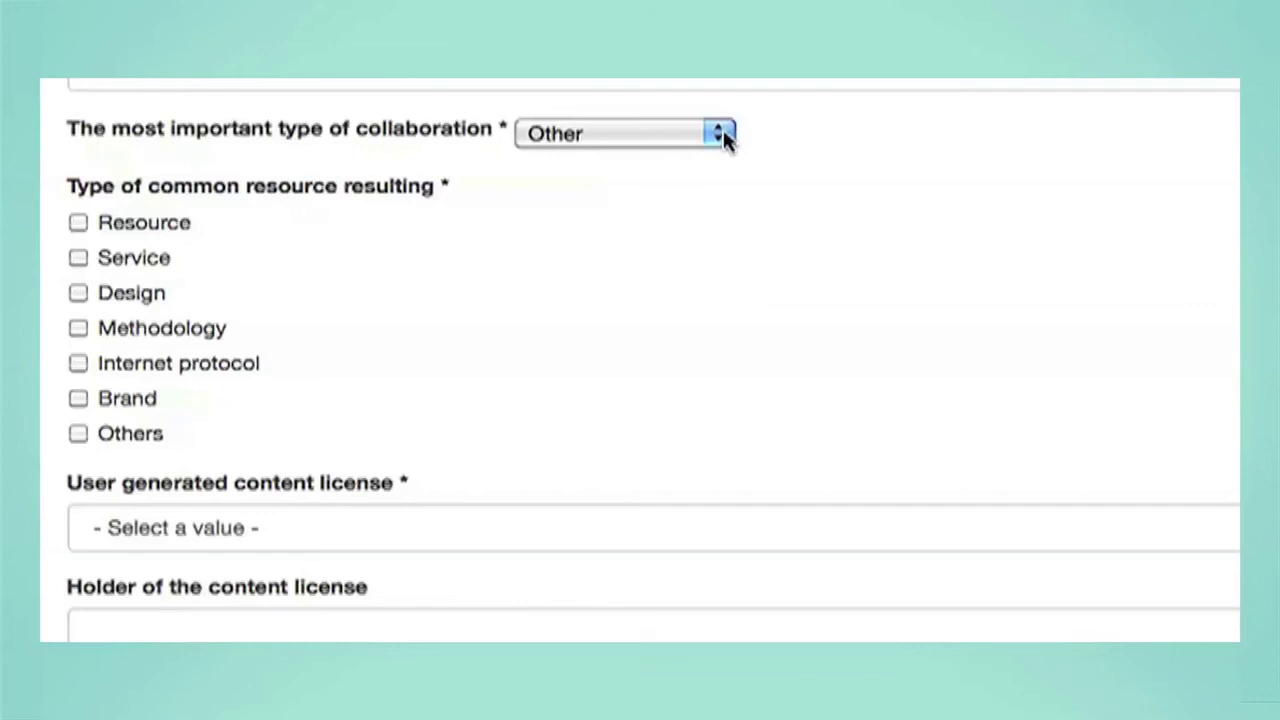
Try Digital based, then set the most important collaboration to Digital supported and view its sub-types
left_click(722, 135)
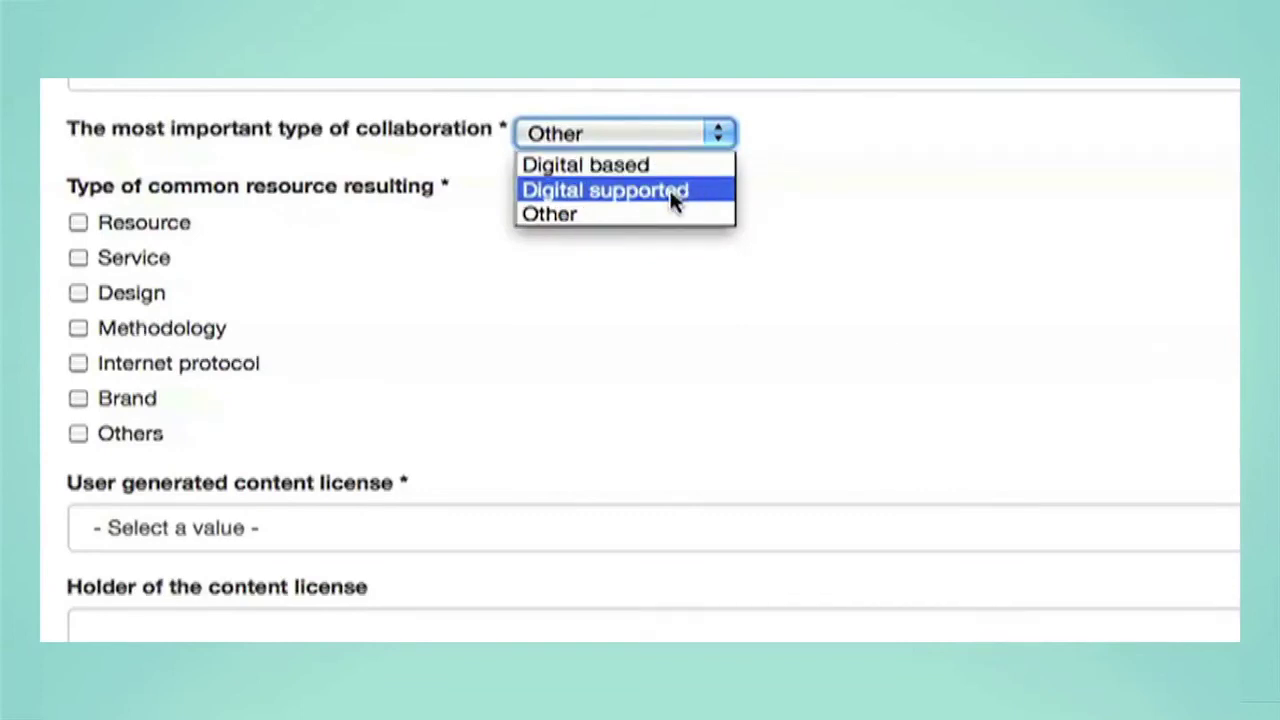
left_click(695, 170)
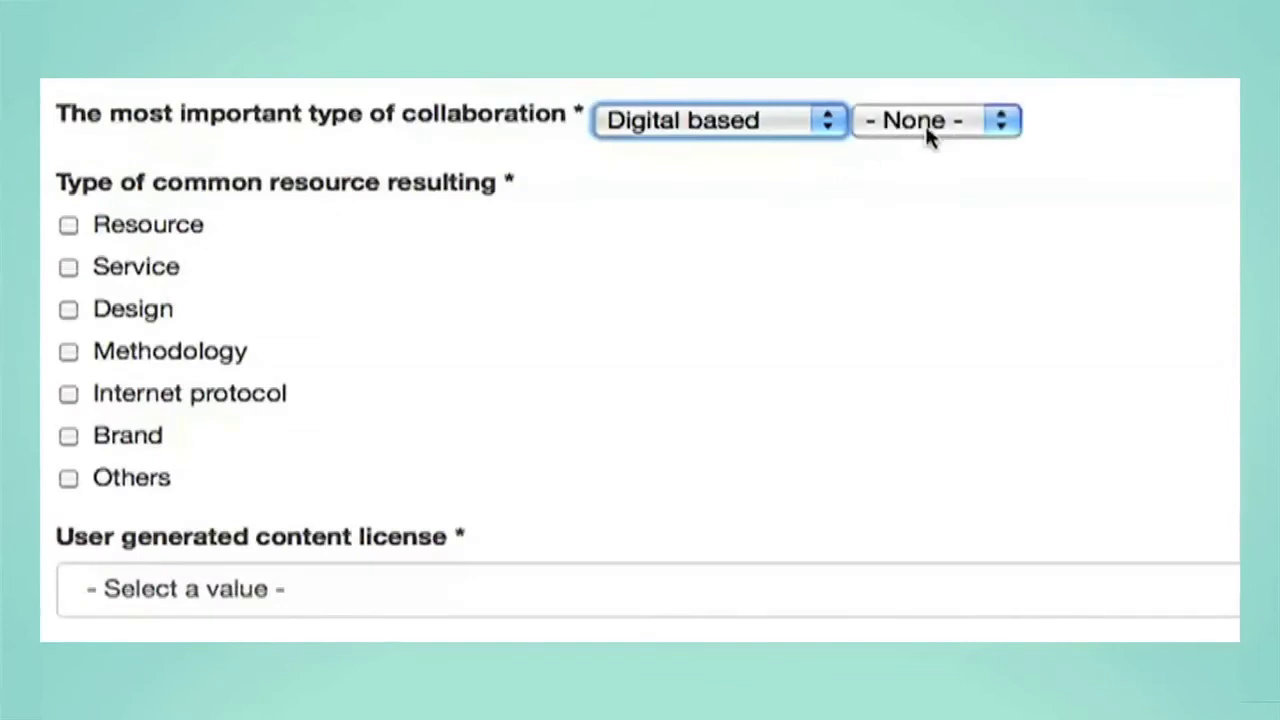
left_click(1003, 120)
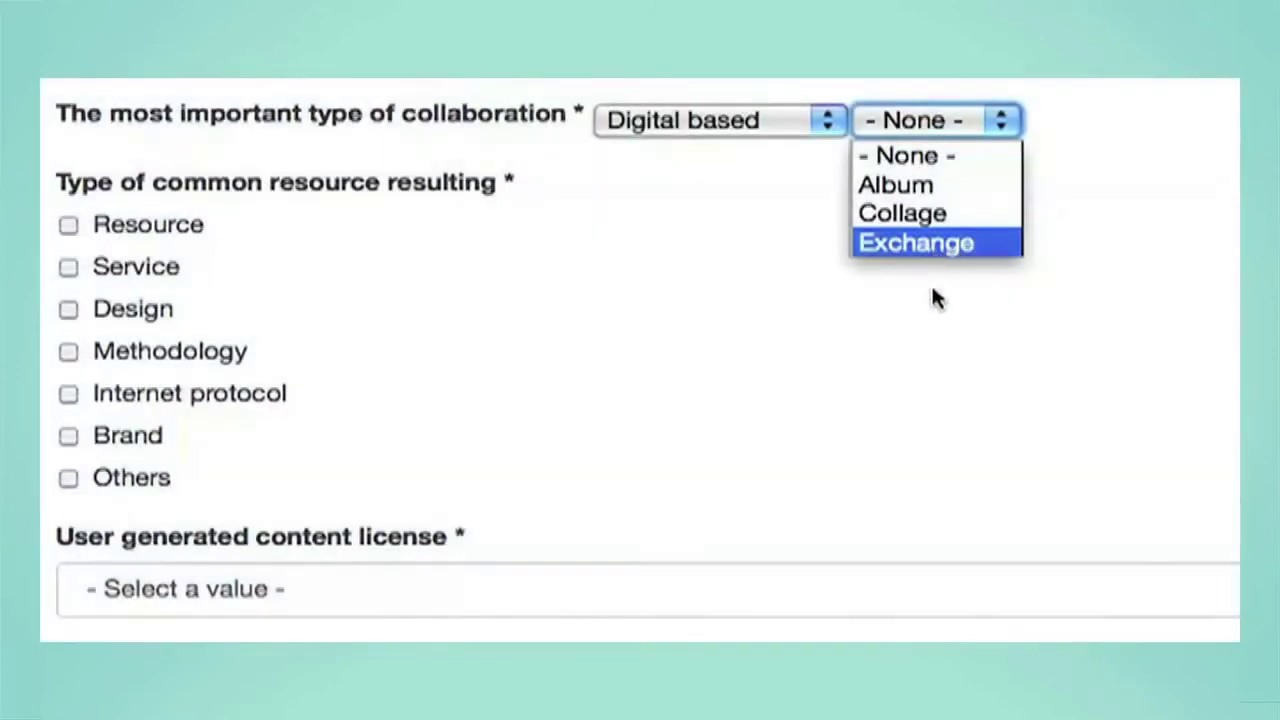
left_click(932, 298)
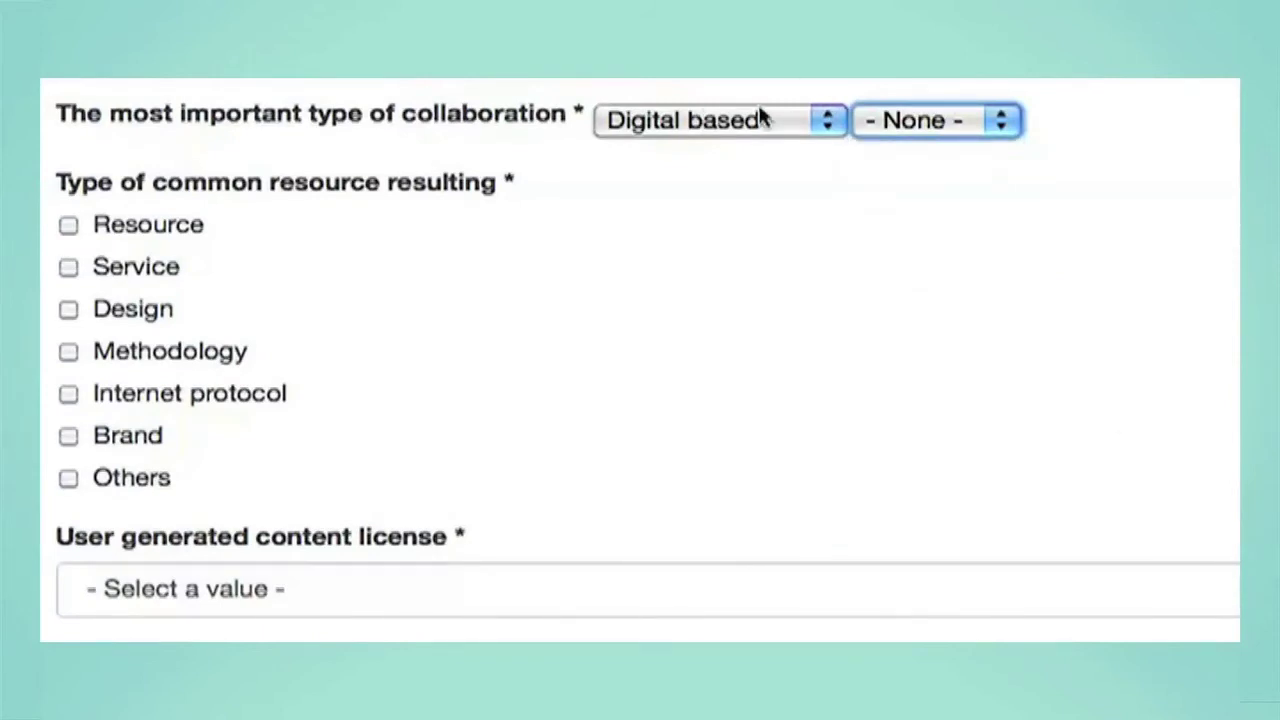
left_click(815, 122)
left_click(777, 183)
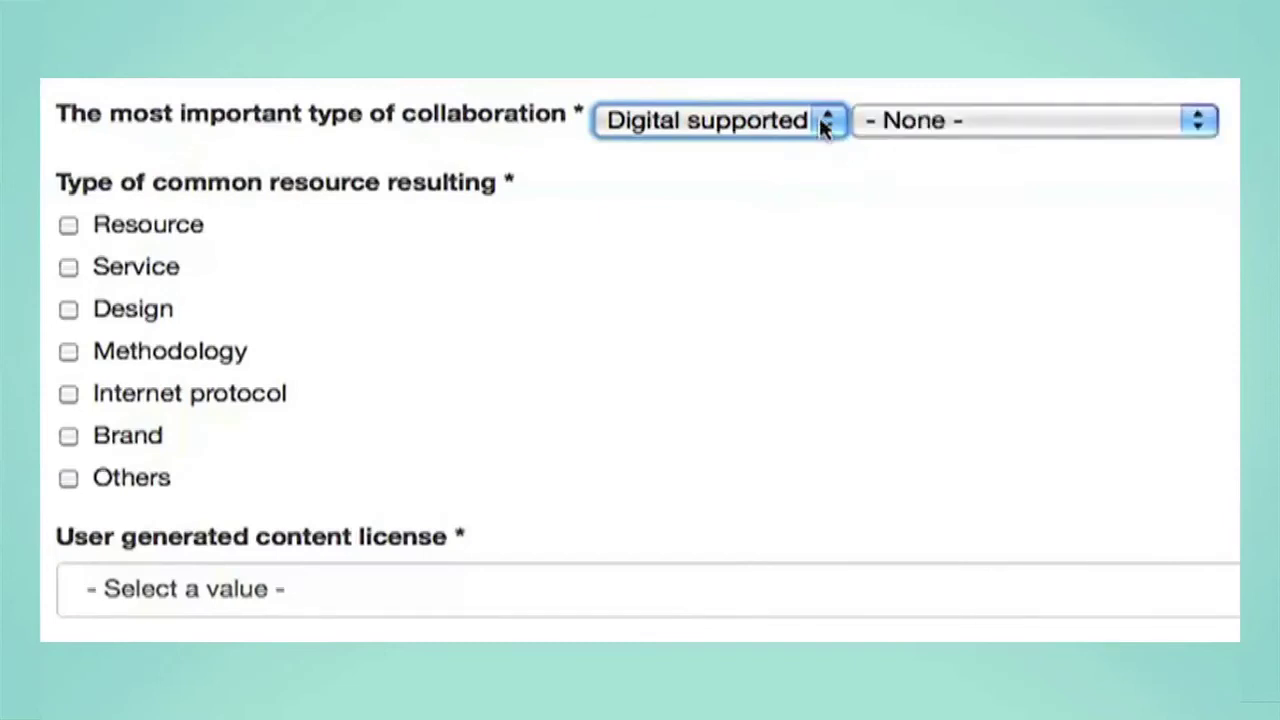
left_click(887, 130)
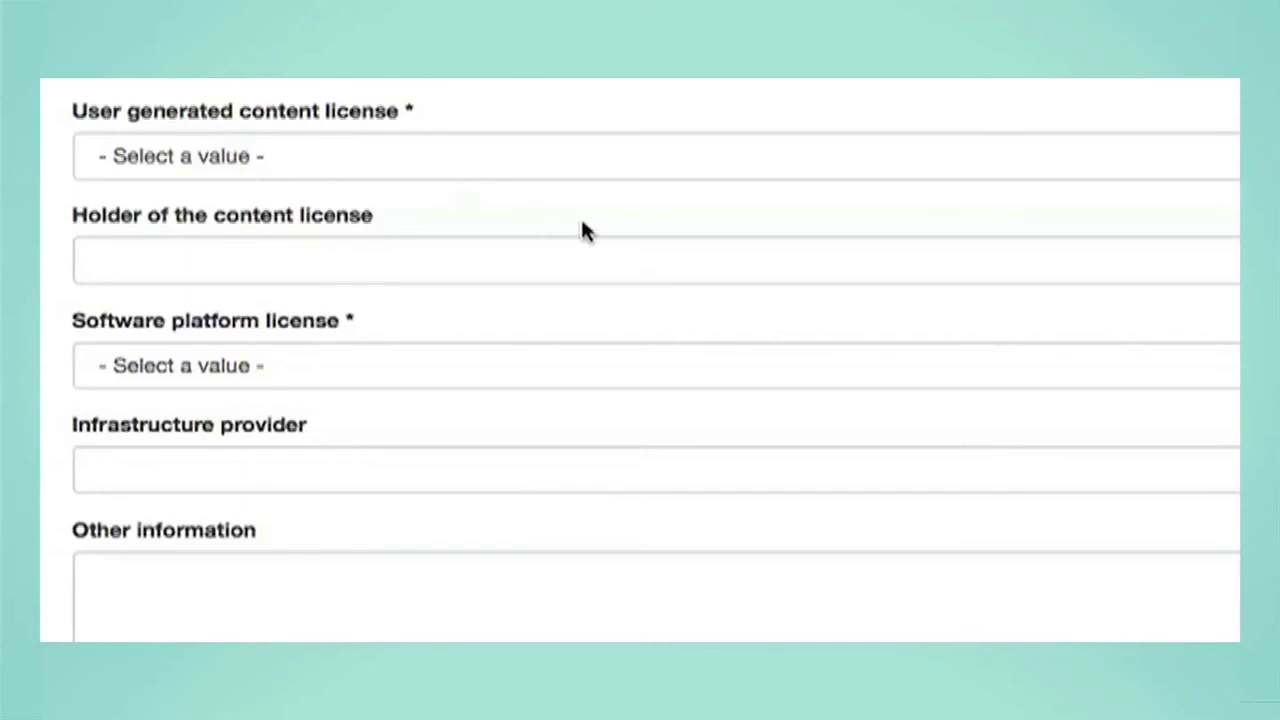
Review the User generated content license and Software platform license options, then scroll down the form
left_click(590, 175)
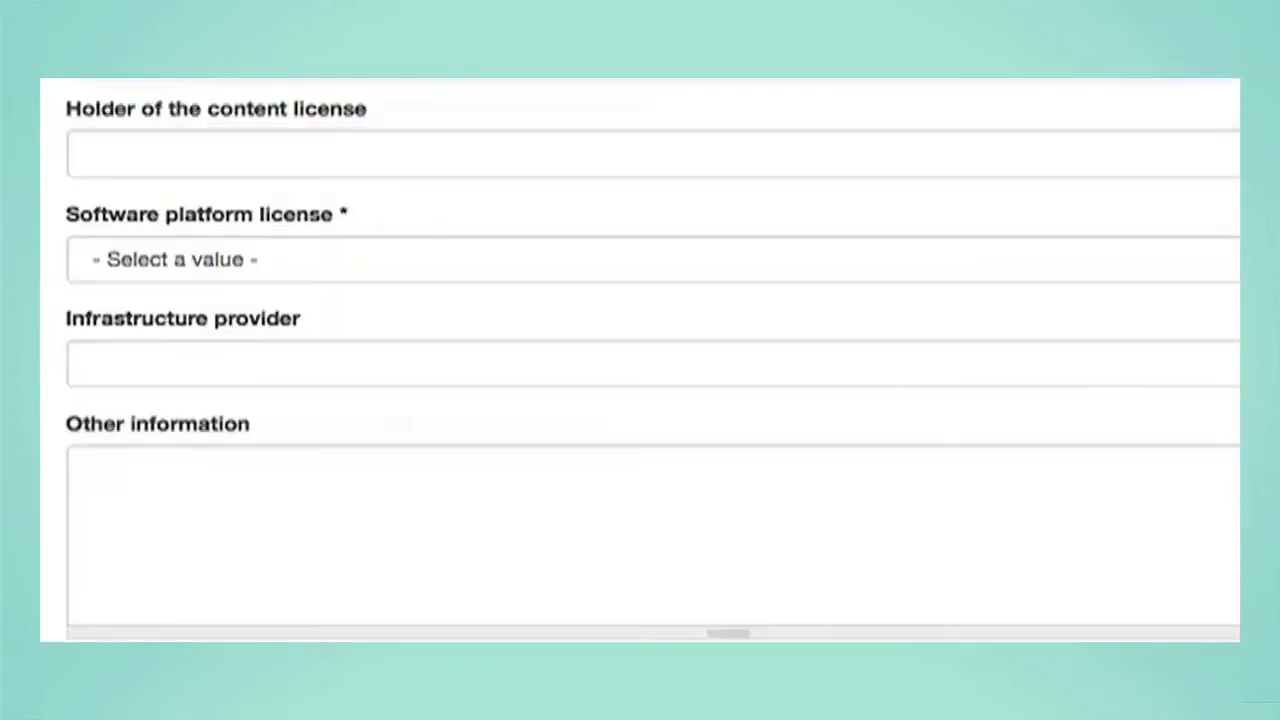
left_click(471, 258)
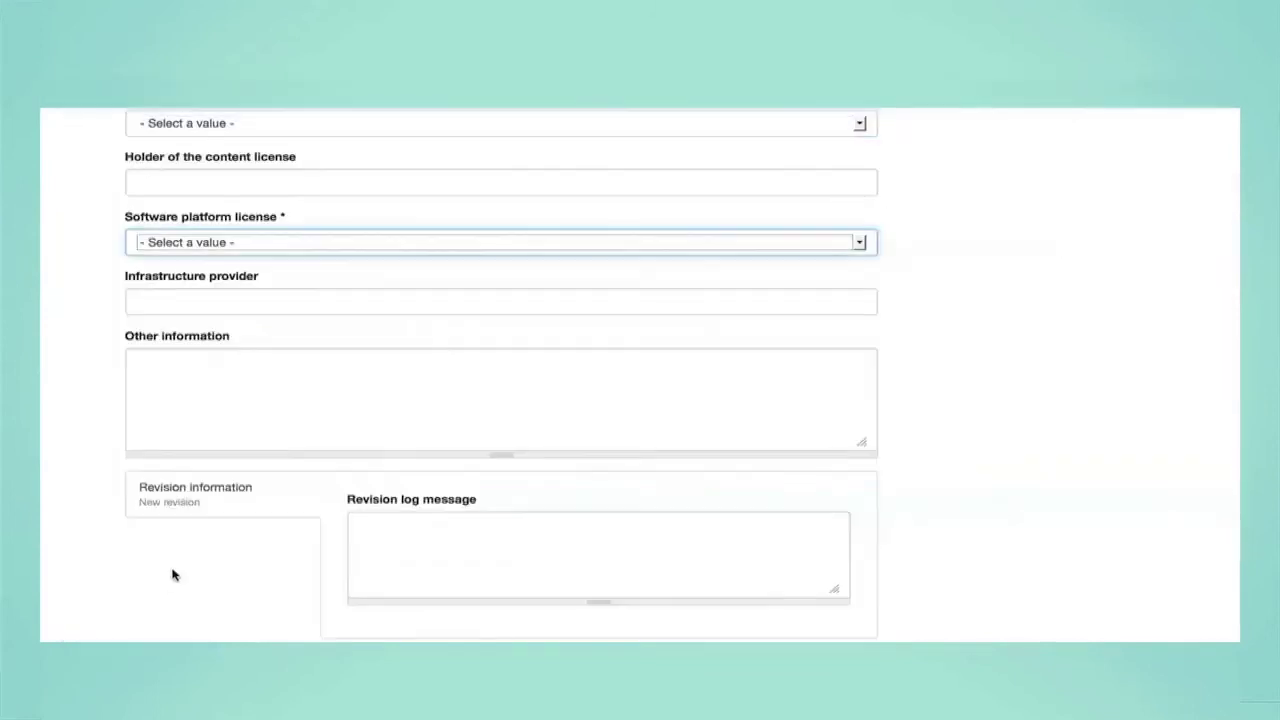
scroll(1197, 506, "down", 3)
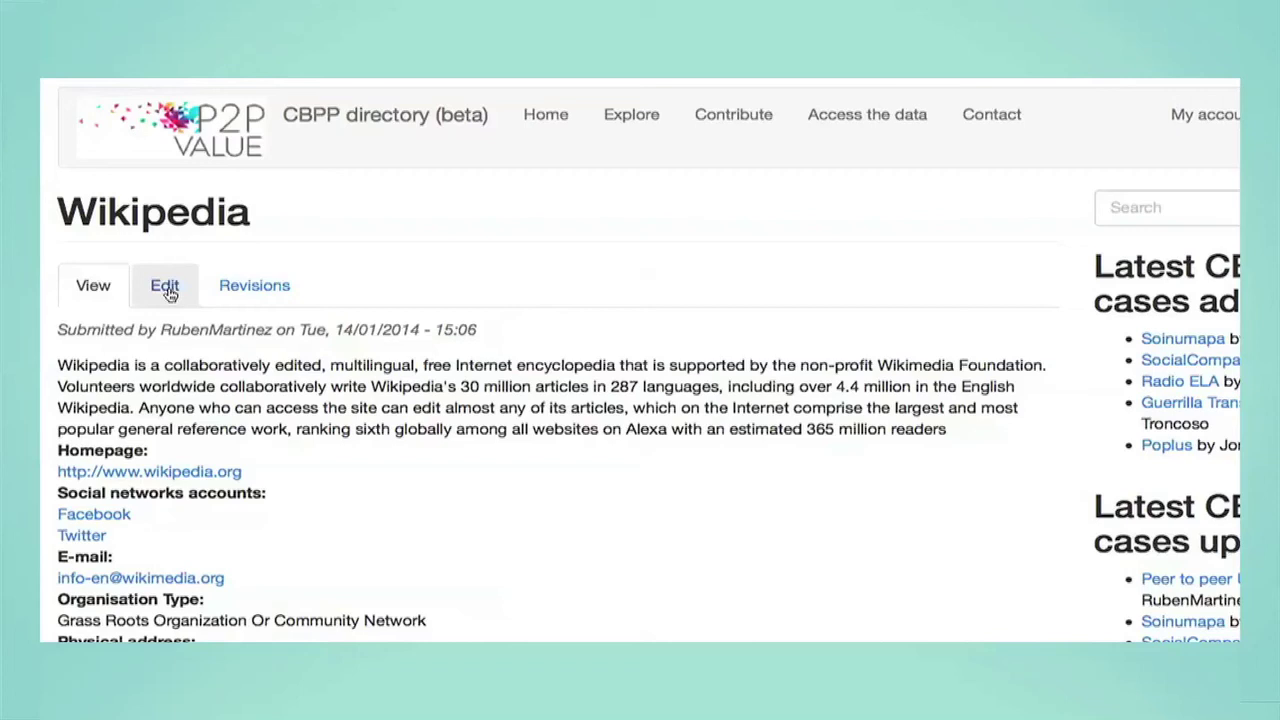
left_click(166, 288)
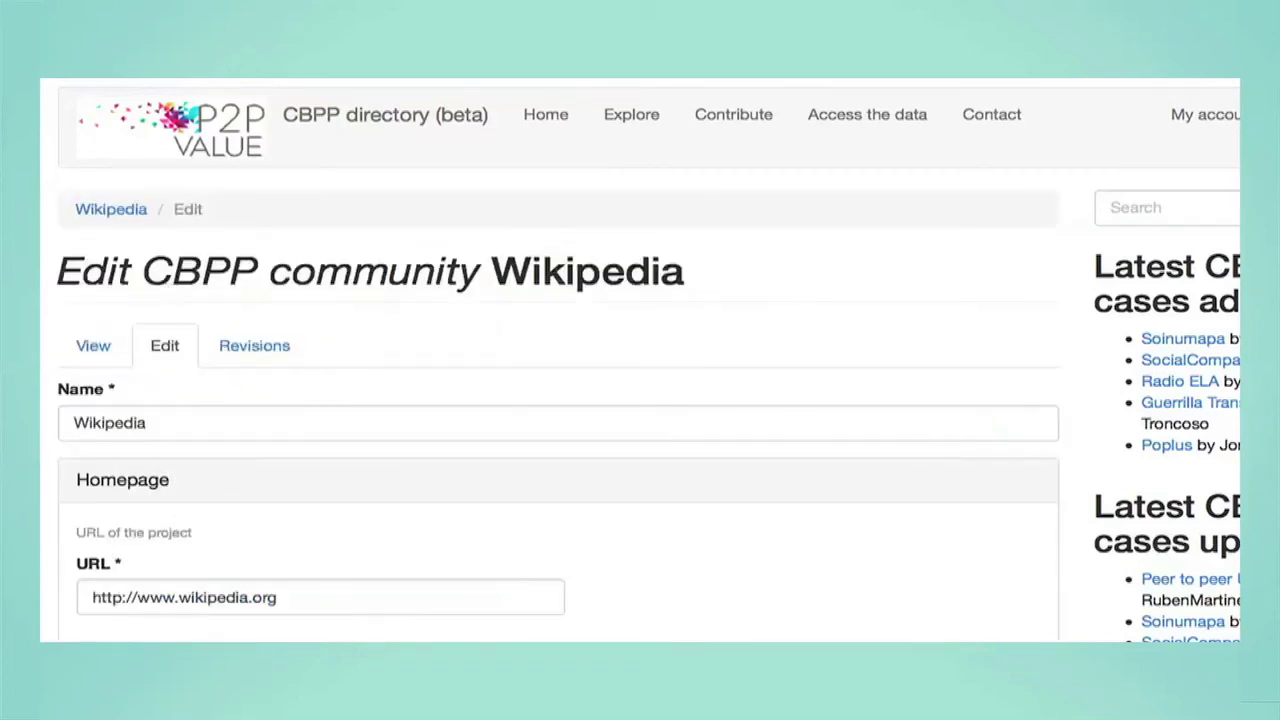
scroll(640, 360, "down", 3)
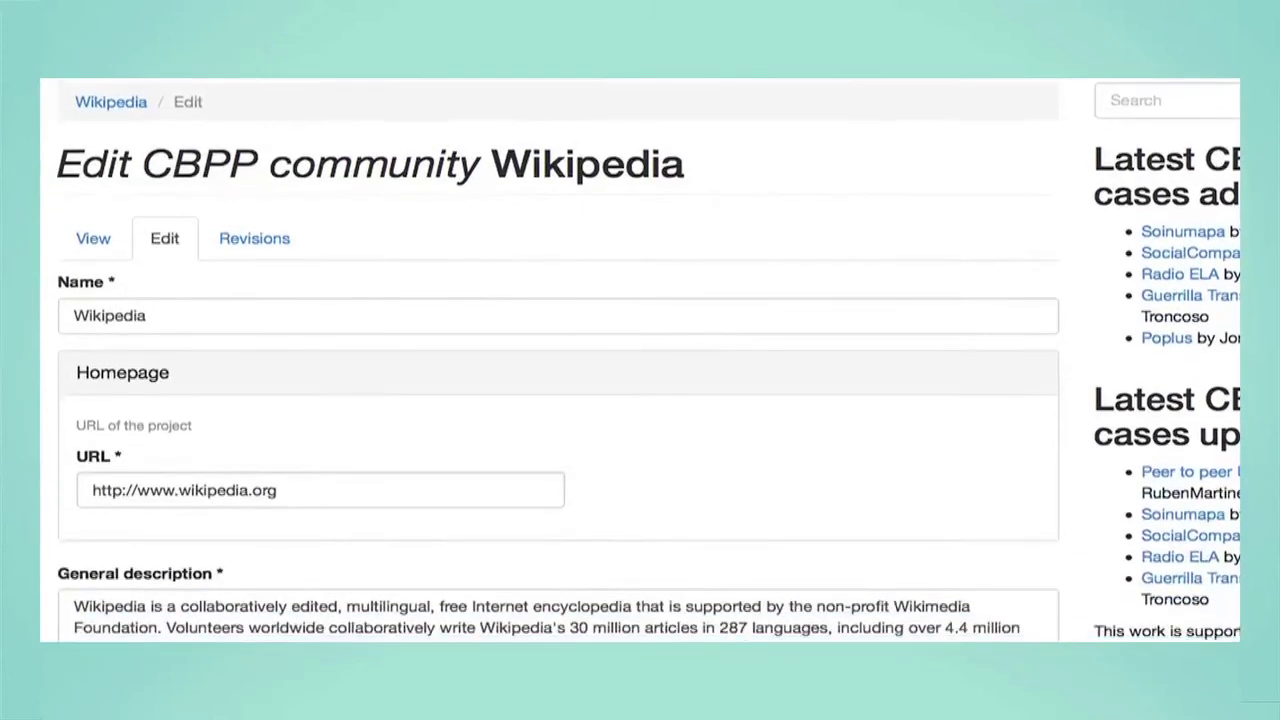
scroll(548, 250, "down", 2)
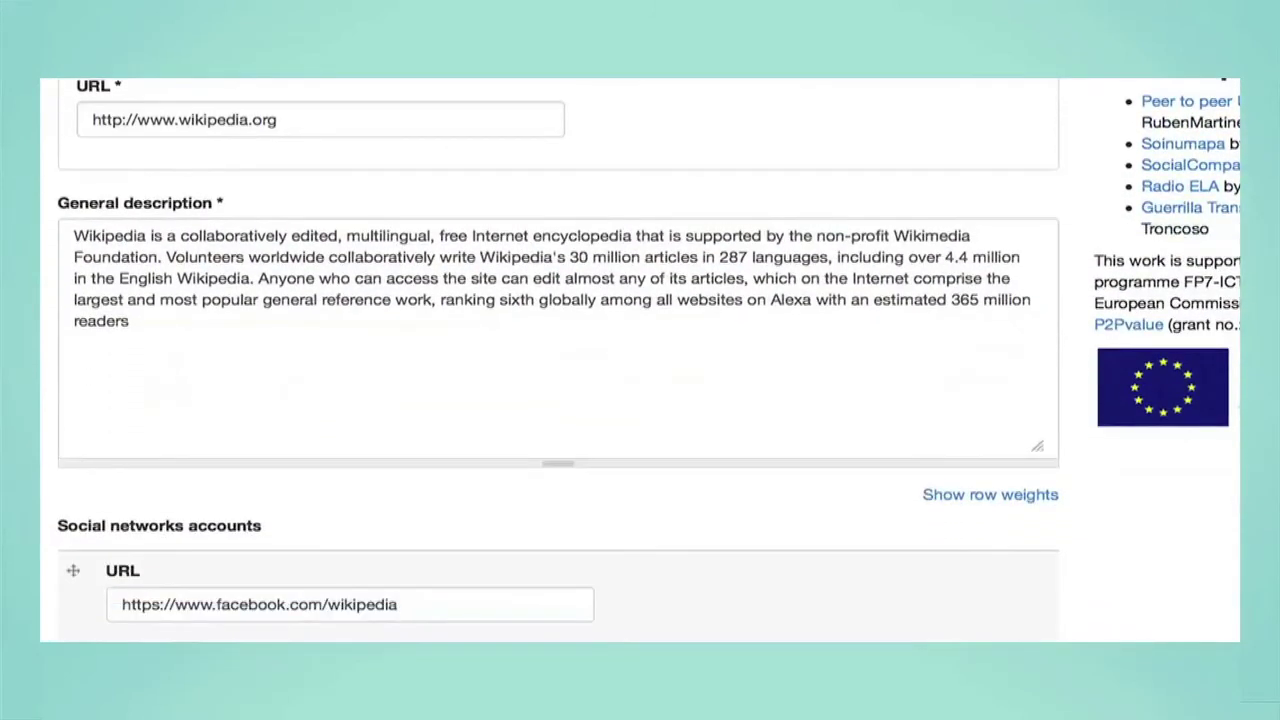
left_click(237, 329)
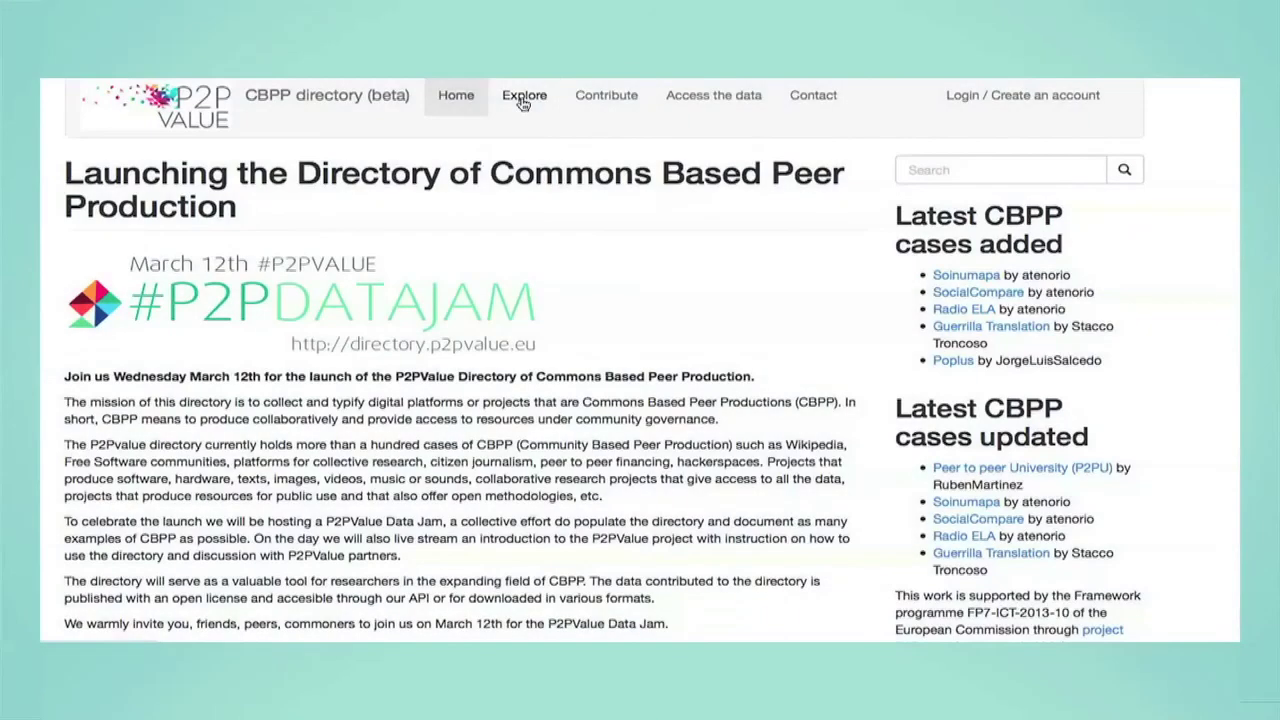
left_click(524, 97)
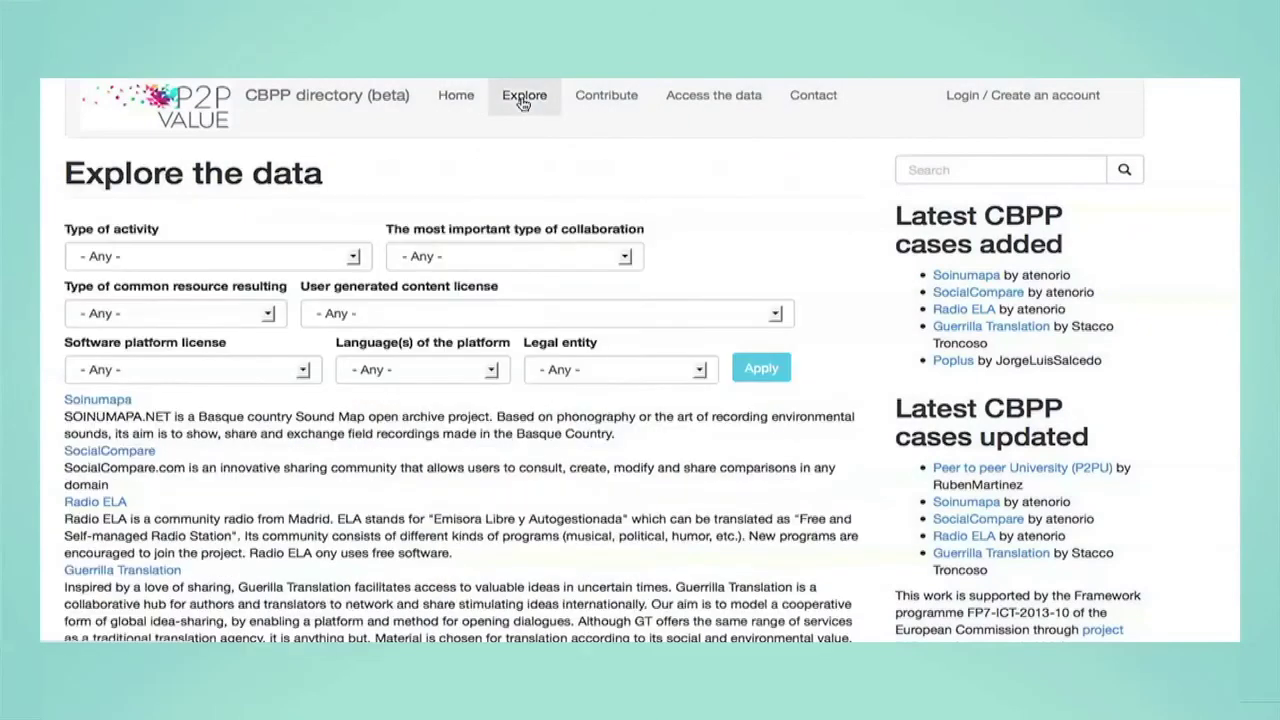
Check the Type of activity filter choices, leaving Any, then the collaboration type choices
left_click(354, 260)
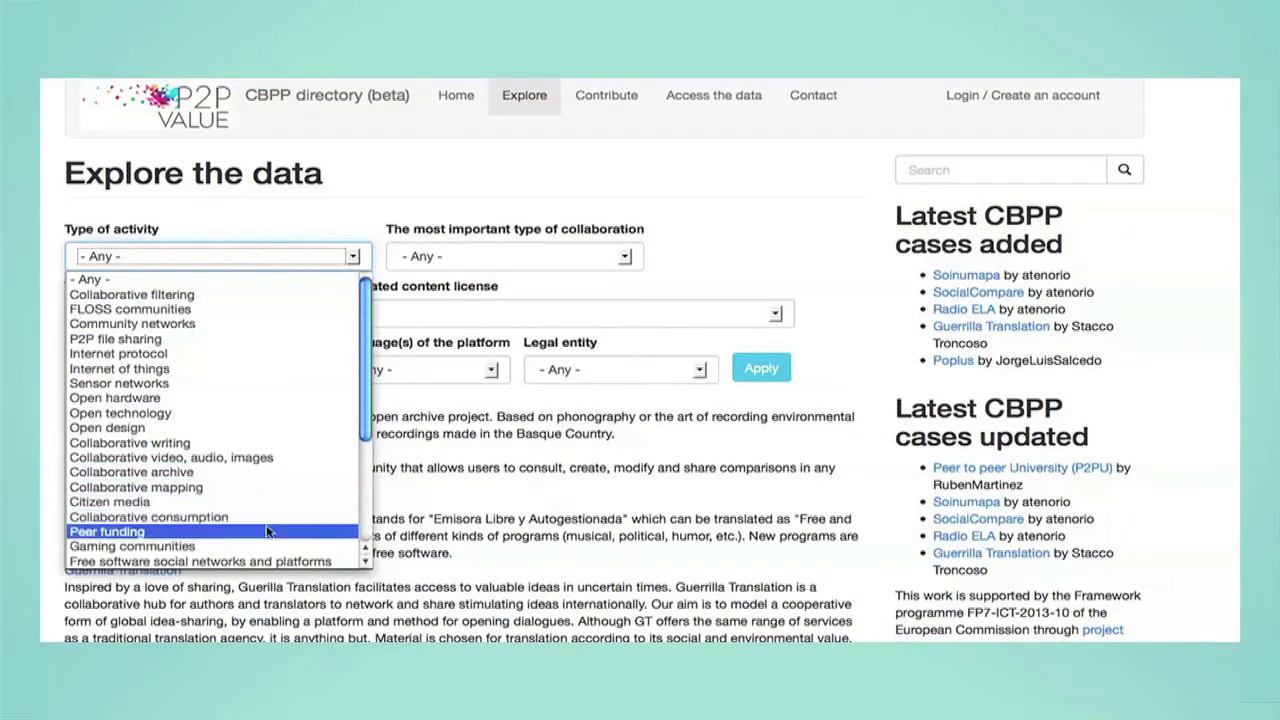
left_click(353, 258)
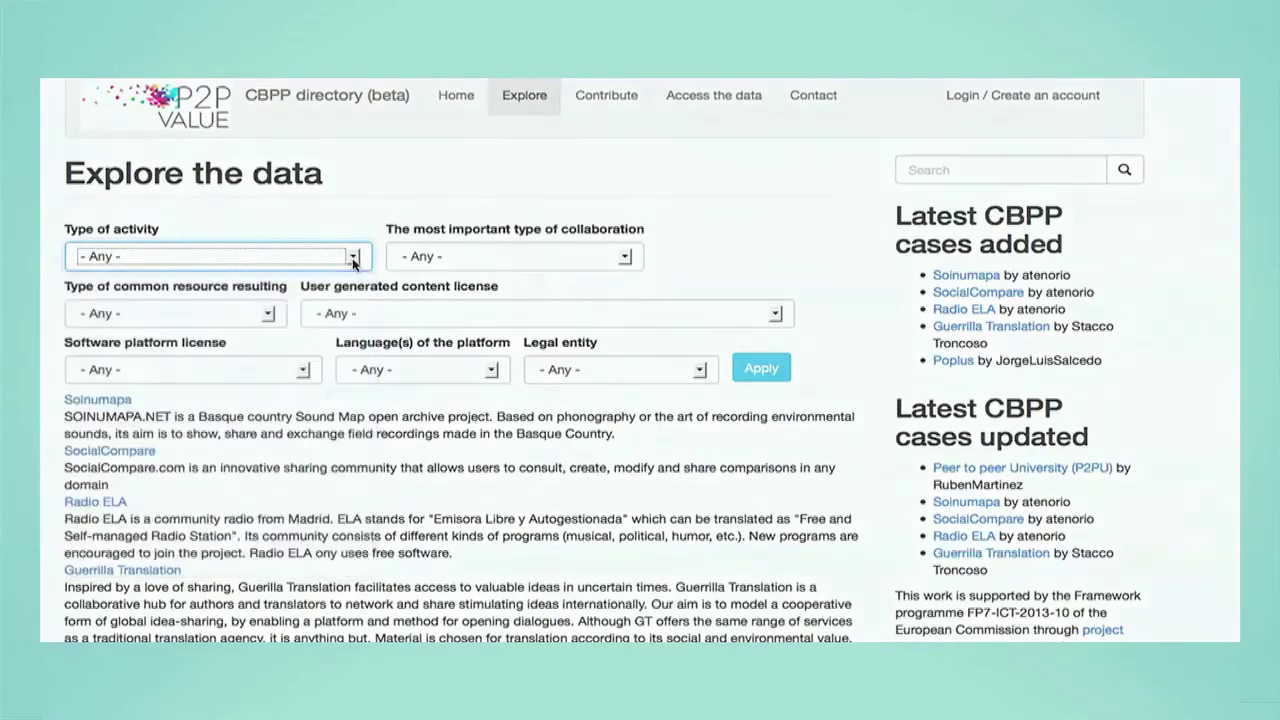
left_click(625, 257)
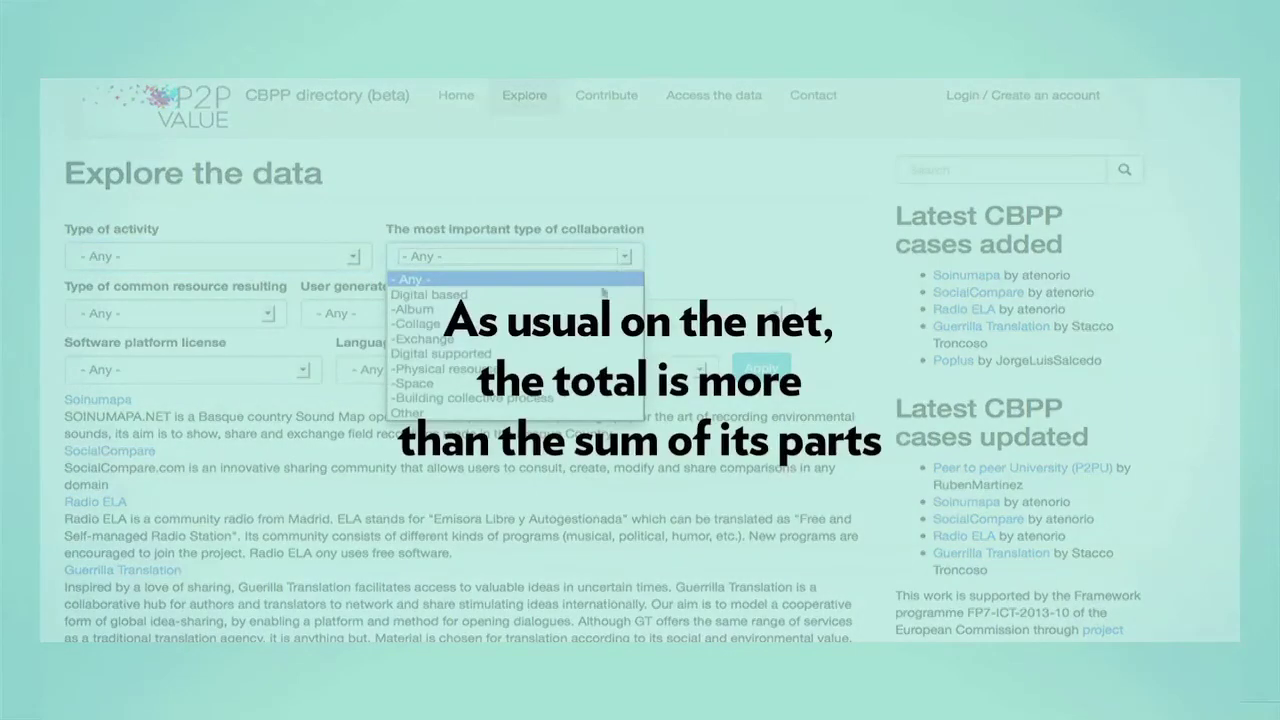